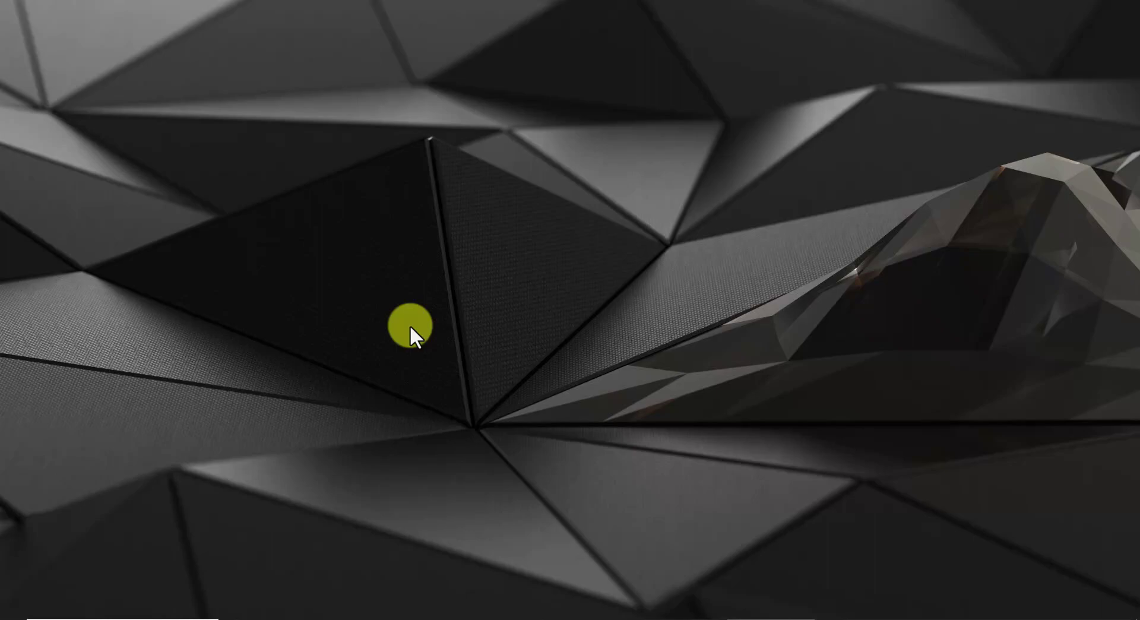
Check the Geode receiver's pairing in the Windows Bluetooth device settings and minimize the settings window.
key(super)
text(blue)
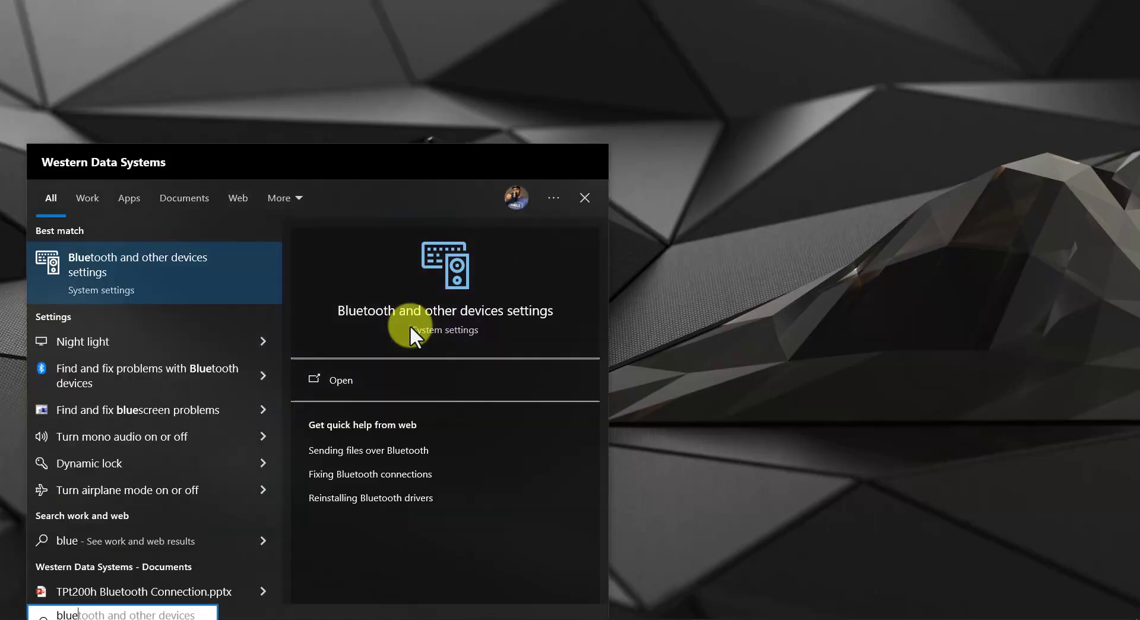
key(Return)
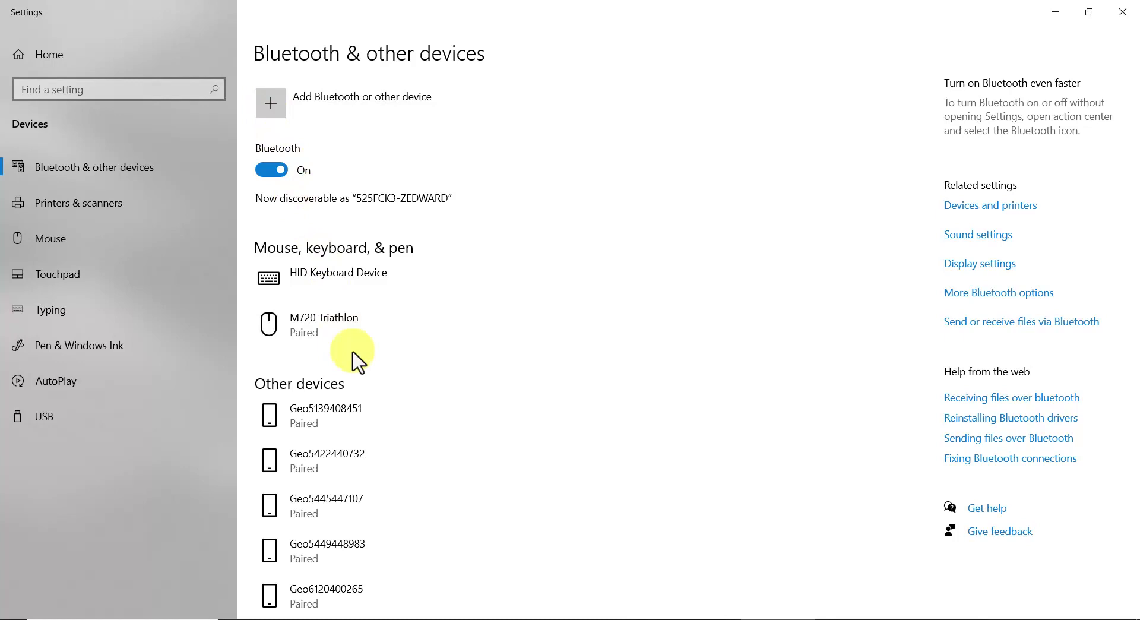
scroll(358, 360, down, 6)
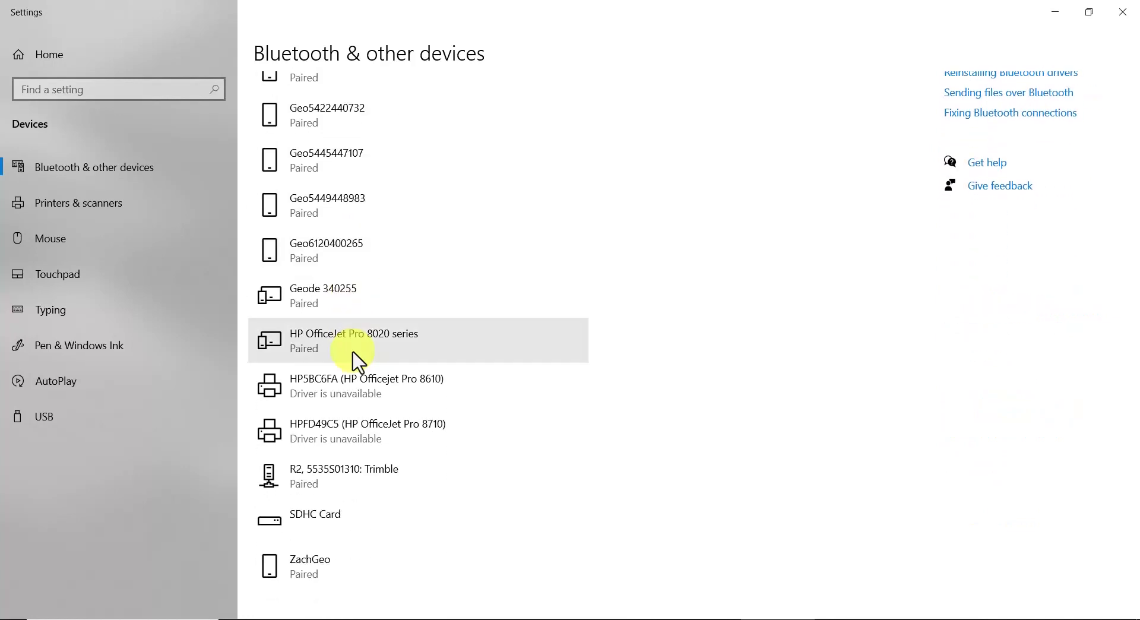
scroll(358, 361, down, 1)
click(334, 260)
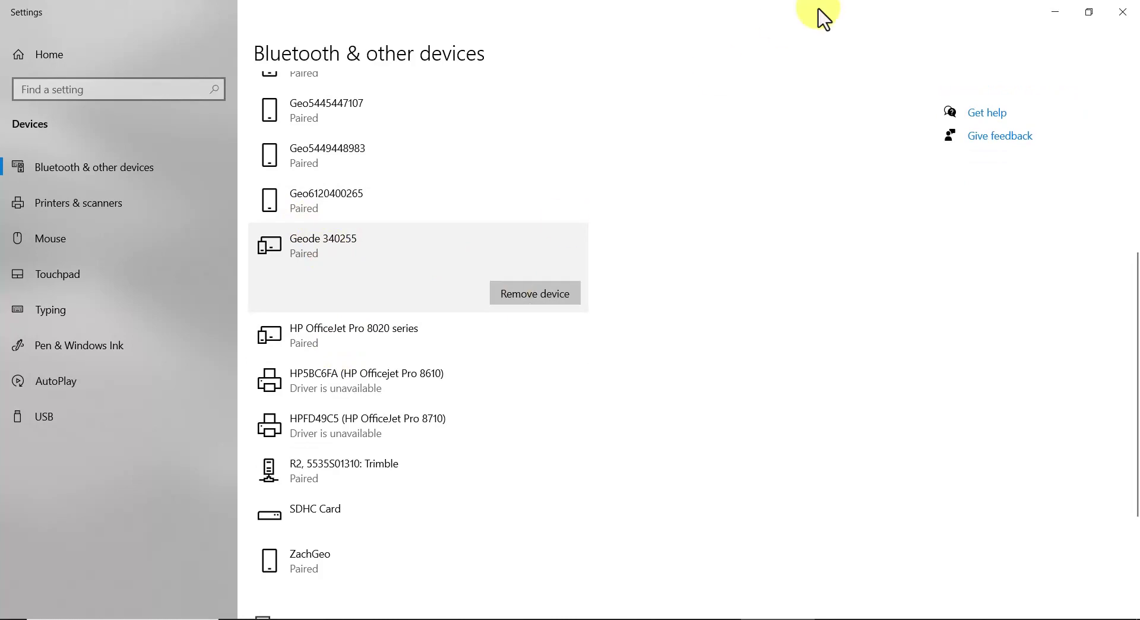
click(1060, 17)
Launch Geode Connect and open the receiver configuration for the connected Geode.
key(super)
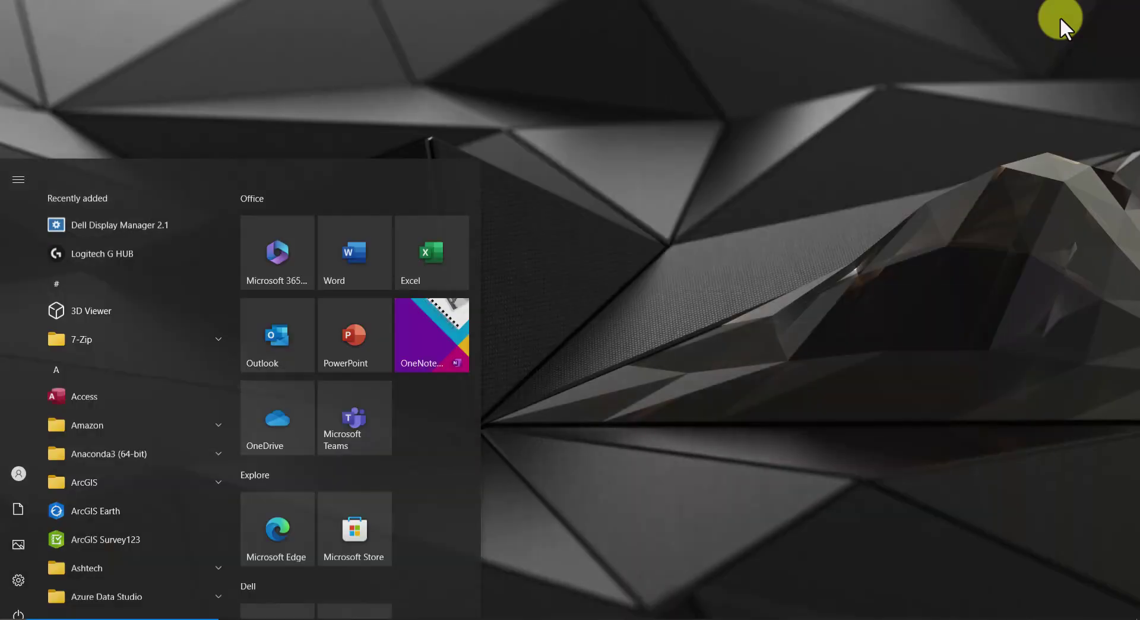
text(geo)
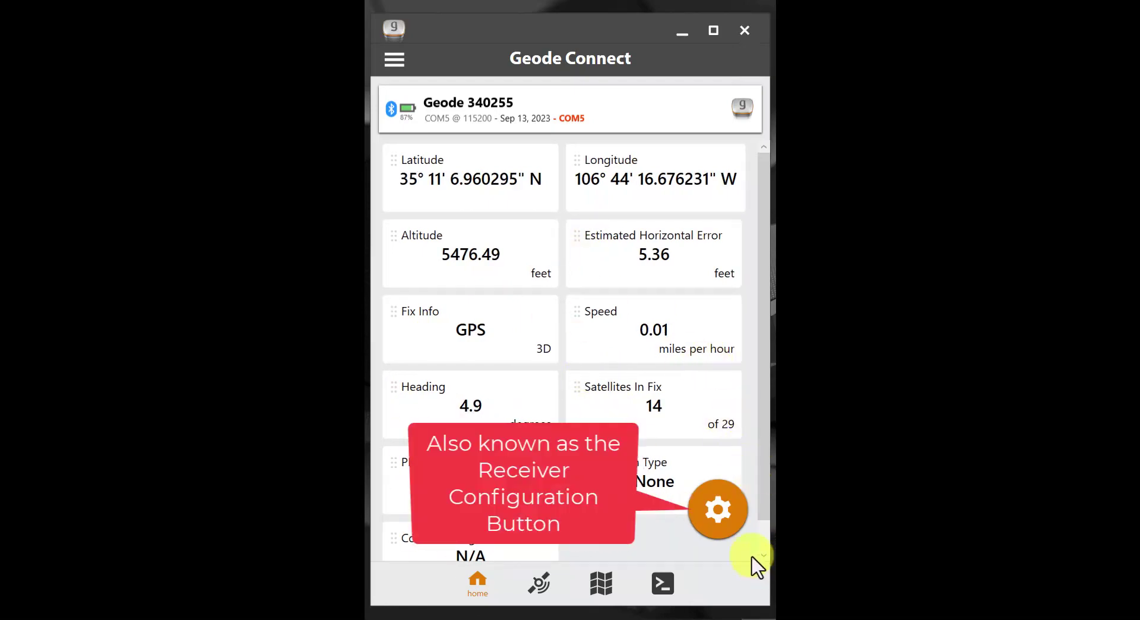
click(732, 524)
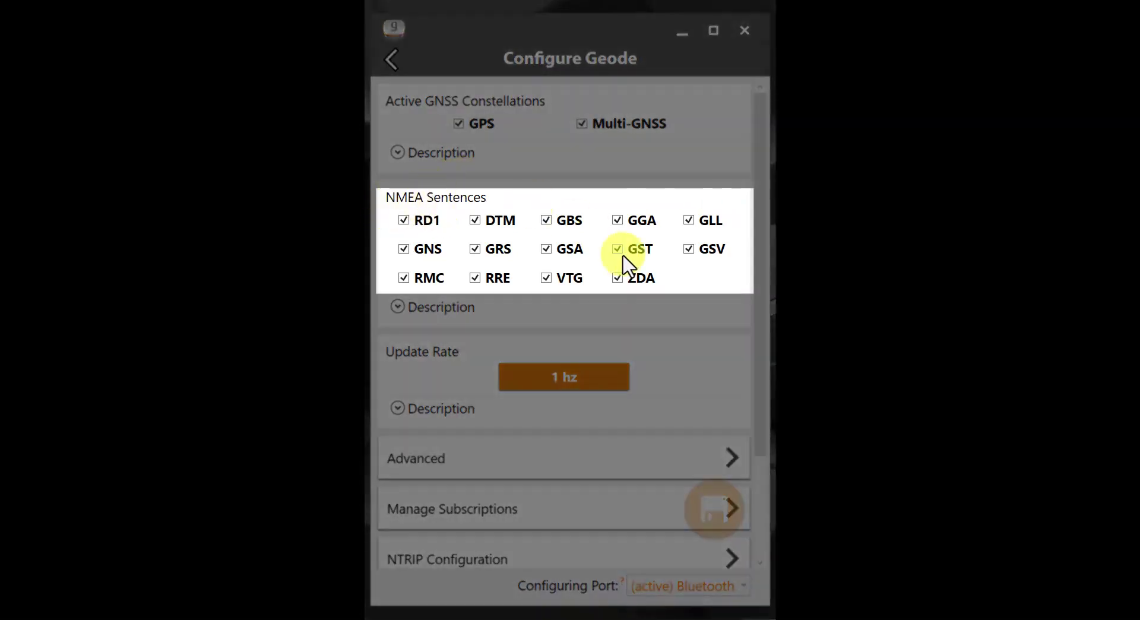
Expand the NMEA Sentences description and read what each sentence provides, continuing to the Update Rate setting.
click(440, 309)
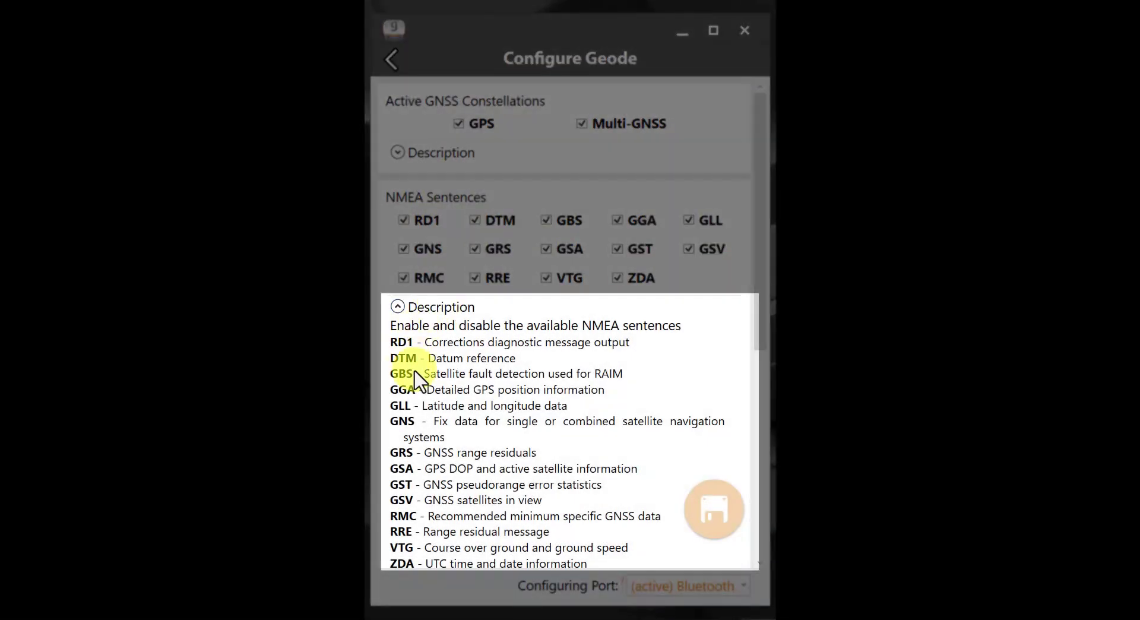
scroll(419, 380, down, 5)
scroll(478, 475, up, 5)
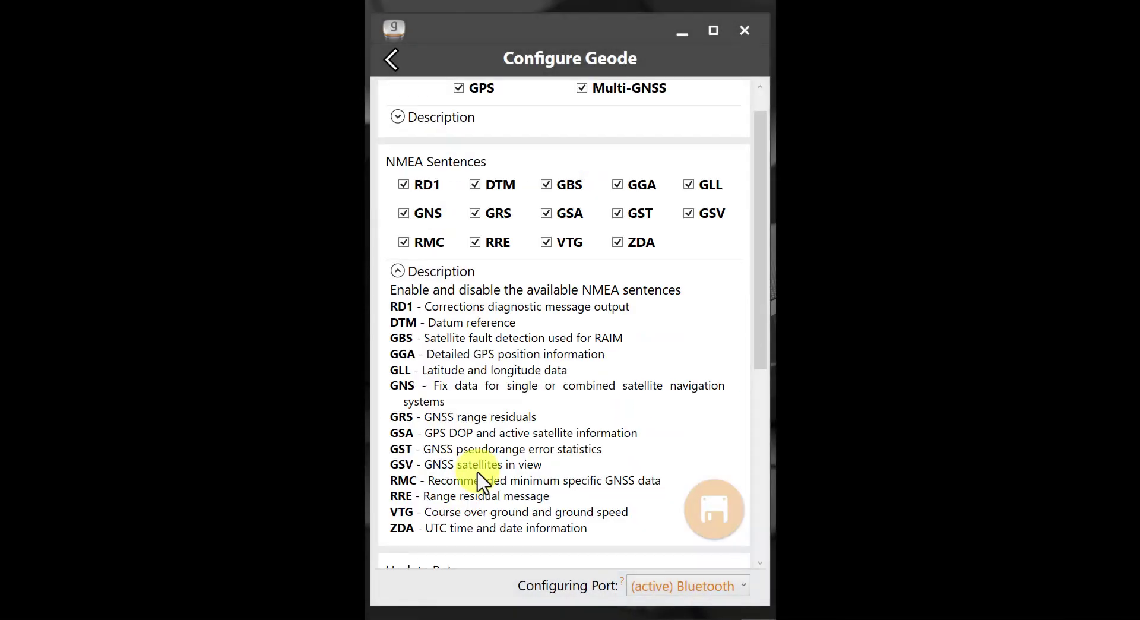
scroll(478, 475, down, 5)
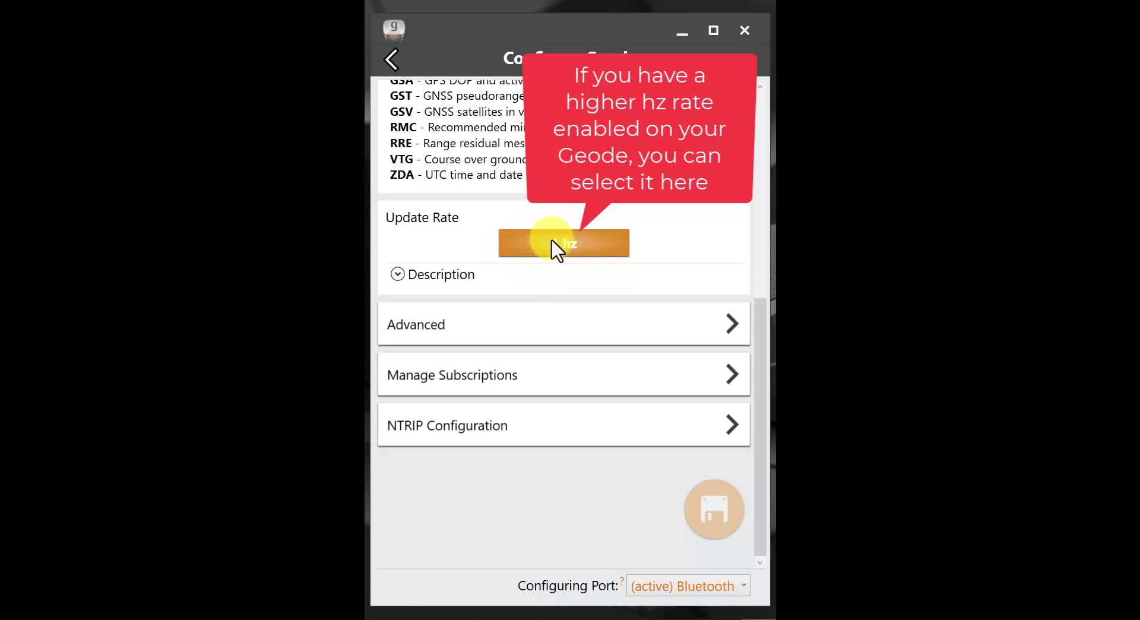
Open the advanced receiver settings and review NMEA Precision, Mask Angle, Correction Source, SBAS and Receiver Mode.
click(544, 334)
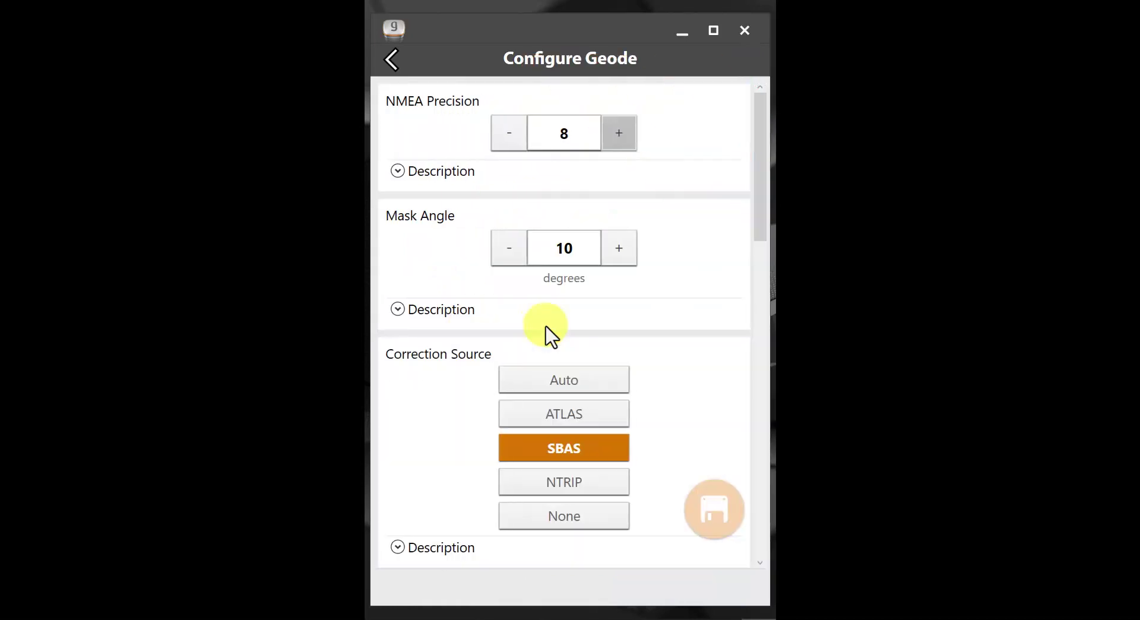
click(547, 133)
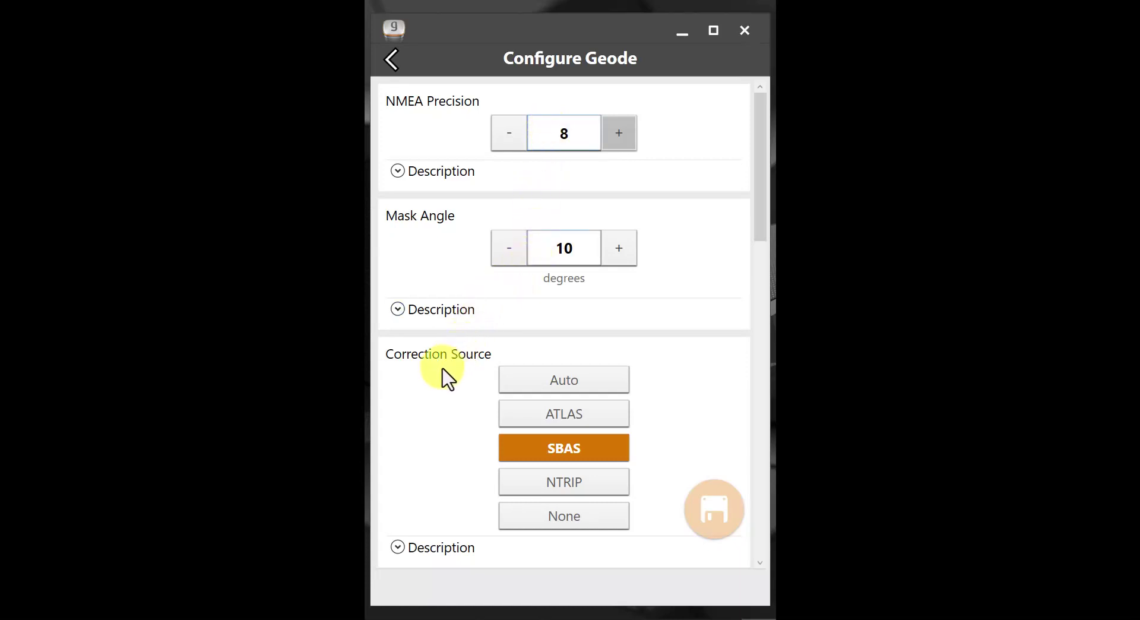
scroll(564, 327, down, 3)
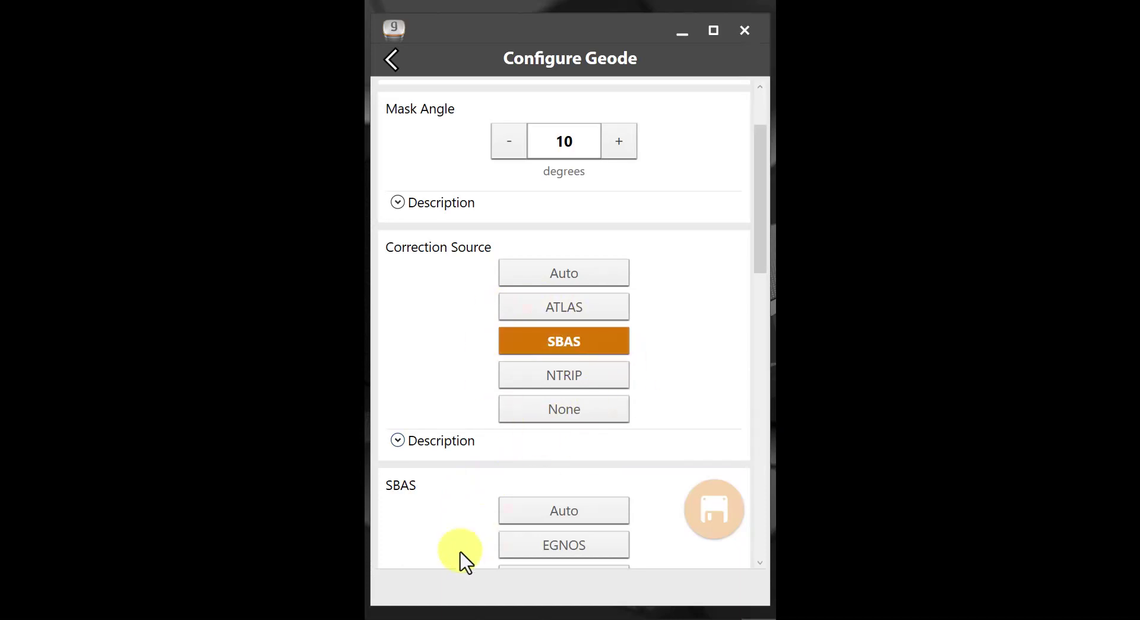
scroll(461, 562, down, 15)
scroll(461, 562, up, 8)
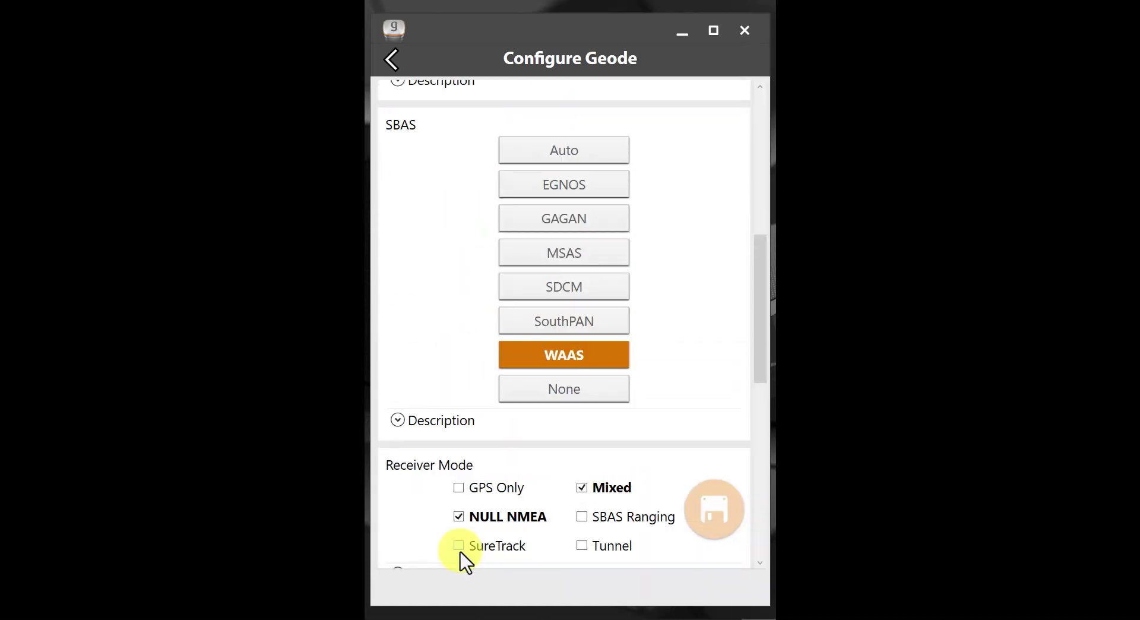
scroll(464, 561, down, 1)
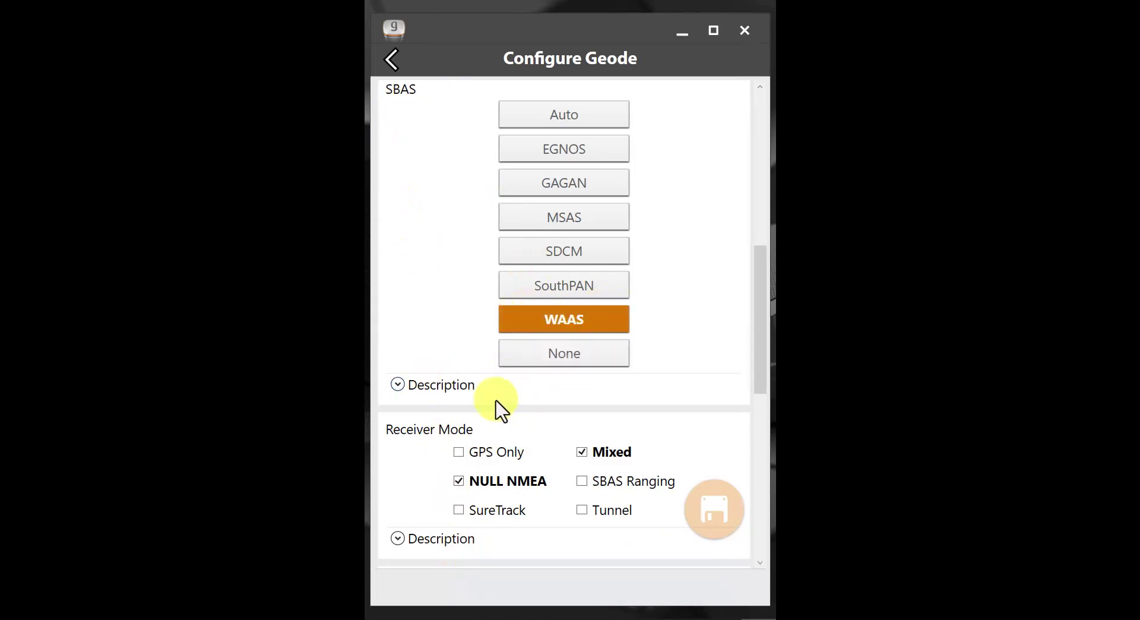
Set the Battery Status Sentence to Thirty Seconds and save the receiver configuration.
scroll(451, 395, down, 5)
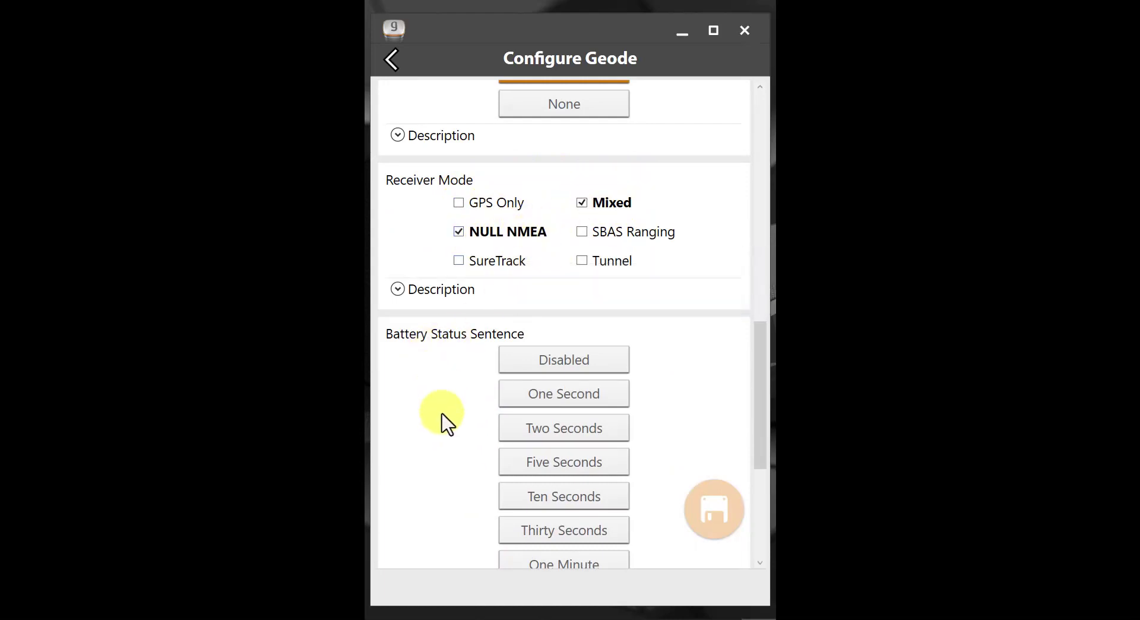
scroll(447, 422, down, 5)
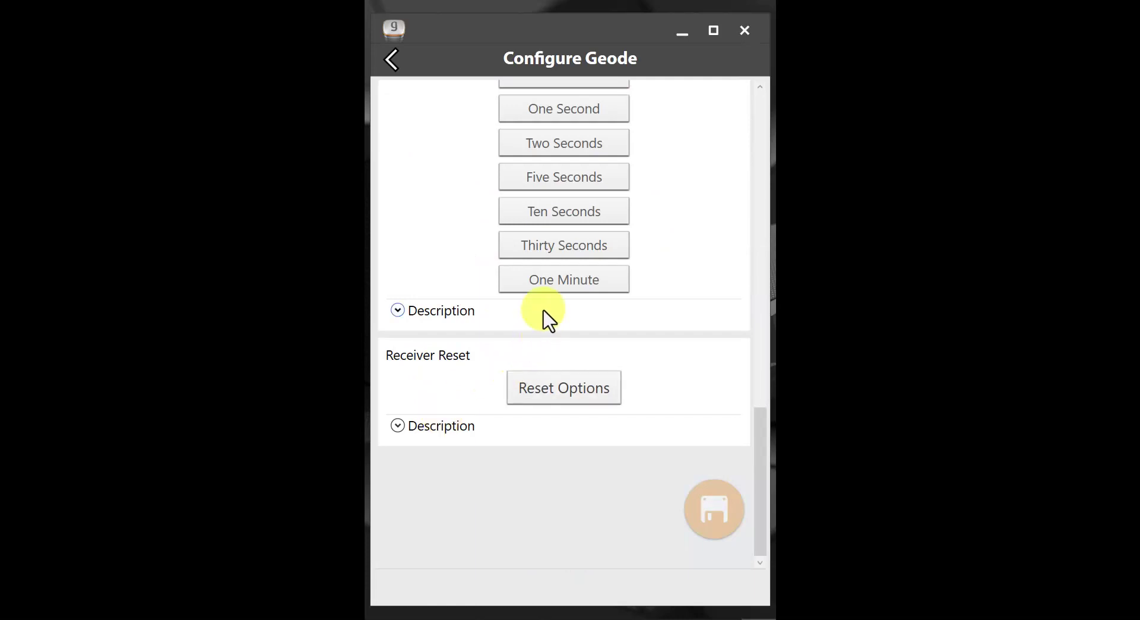
click(593, 257)
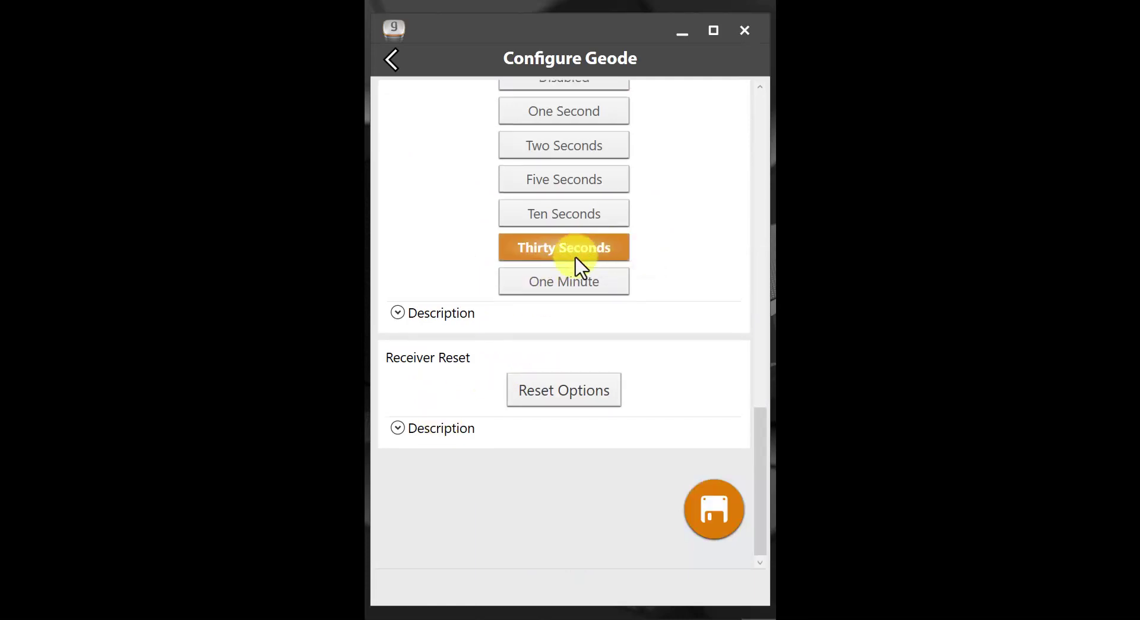
click(707, 520)
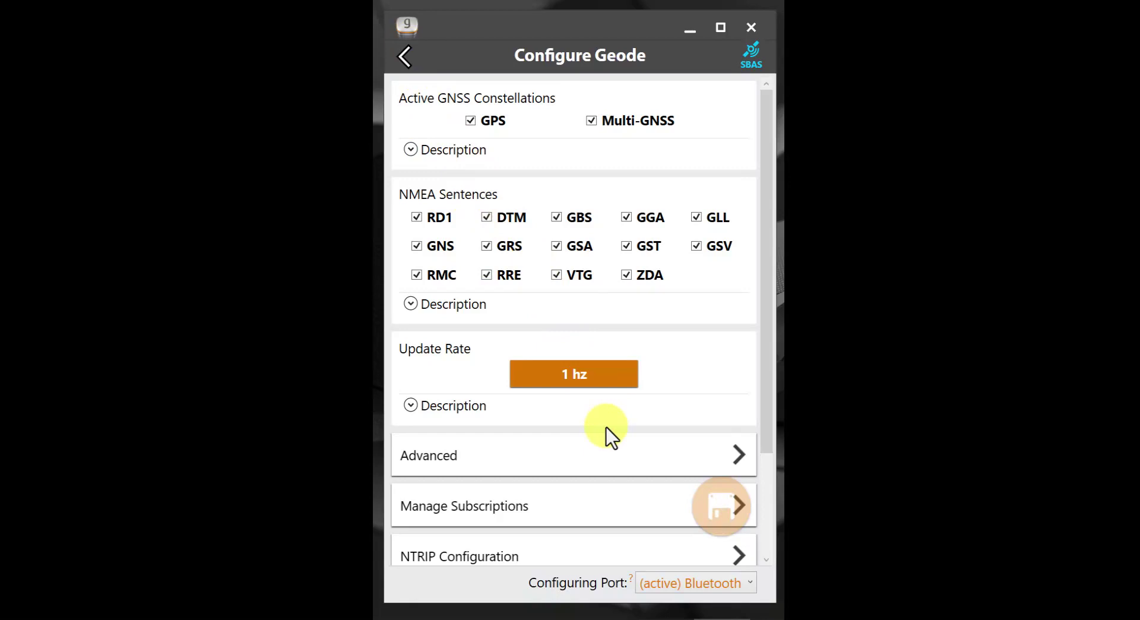
View the receiver's activations and subscriptions and return to the main configuration page.
click(540, 508)
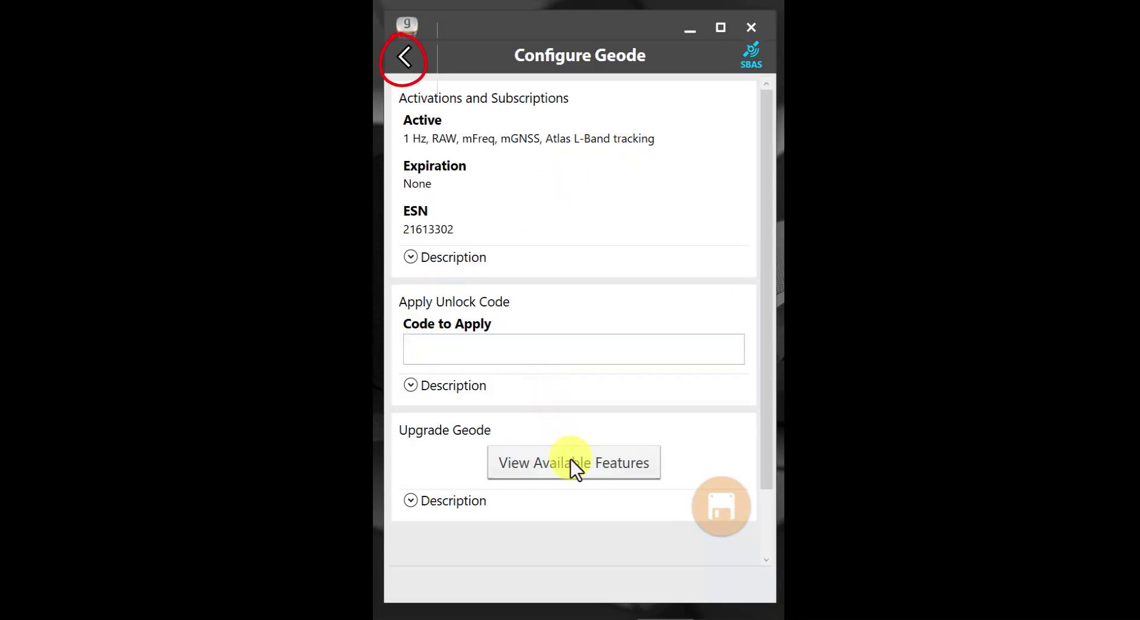
click(404, 59)
Review the NTRIP configuration and browse its list of mount points without selecting one, and return to the home screen.
scroll(507, 542, down, 3)
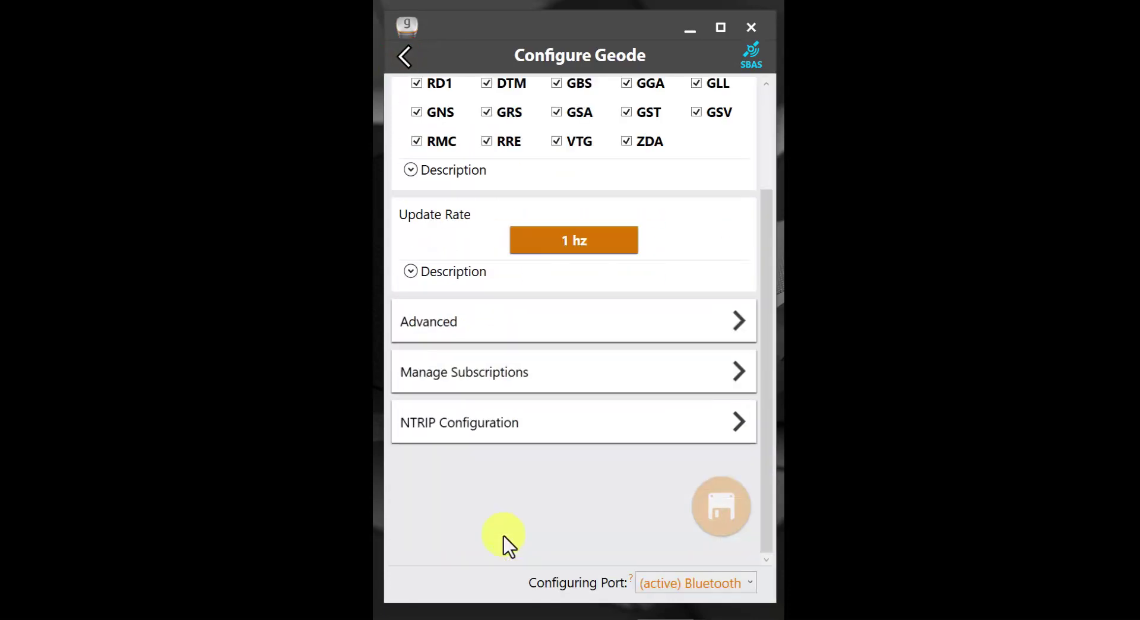
click(507, 422)
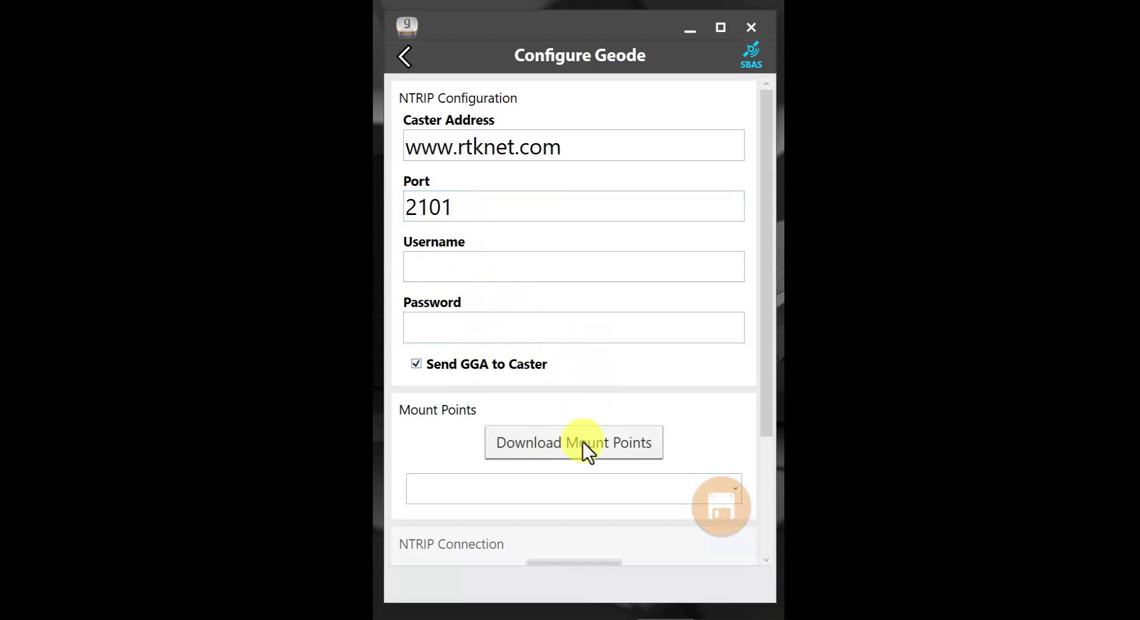
scroll(620, 418, down, 2)
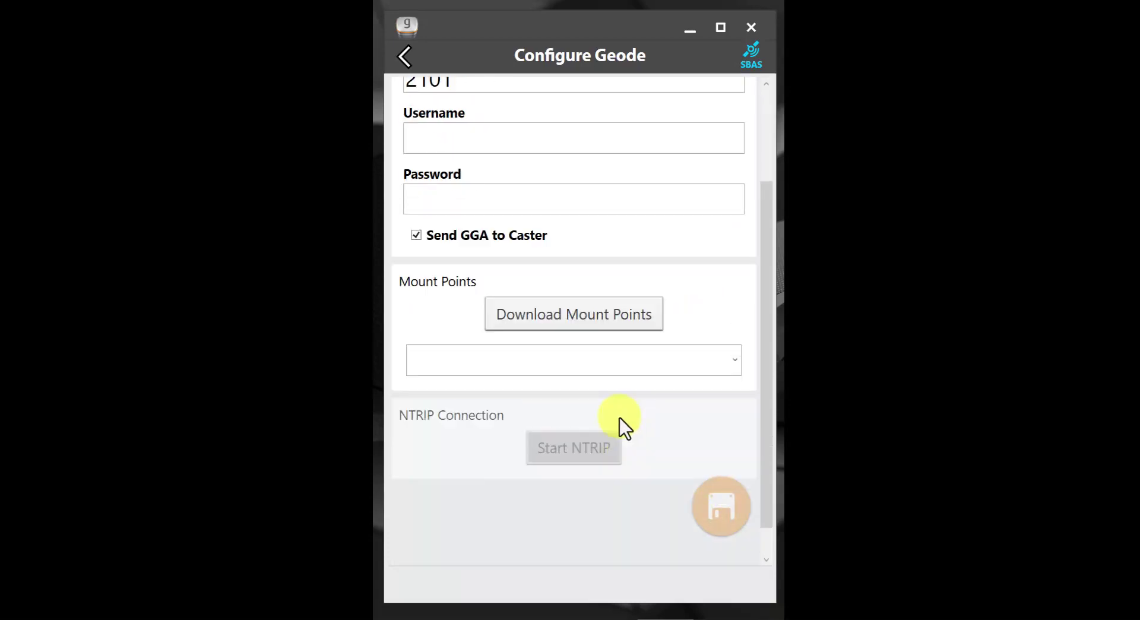
click(734, 359)
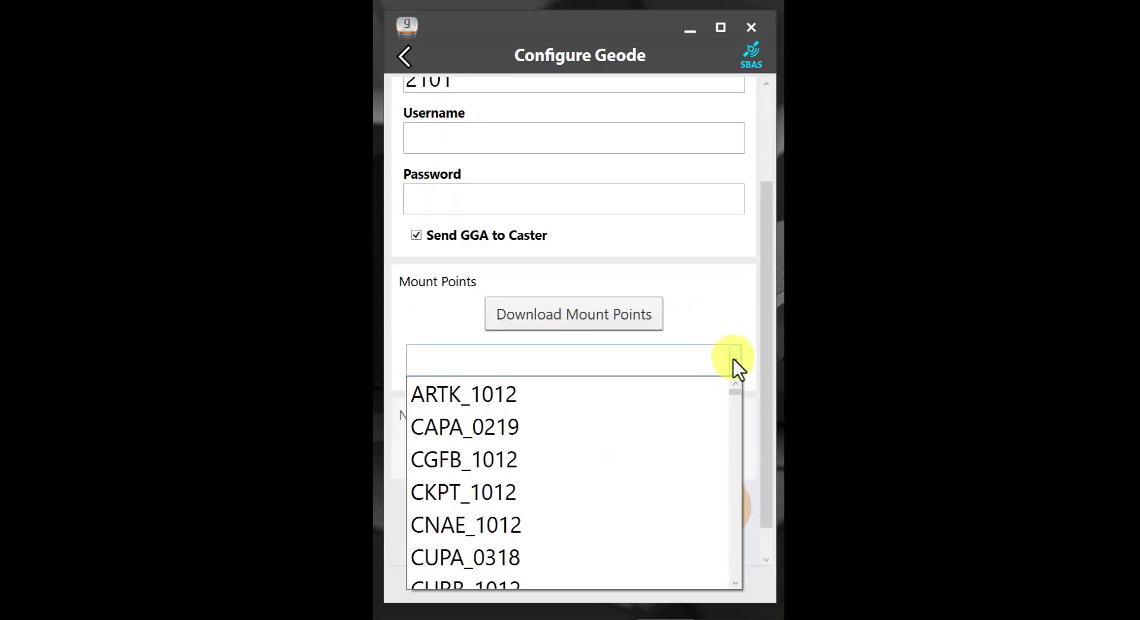
scroll(464, 461, down, 5)
scroll(465, 461, down, 3)
scroll(464, 461, up, 8)
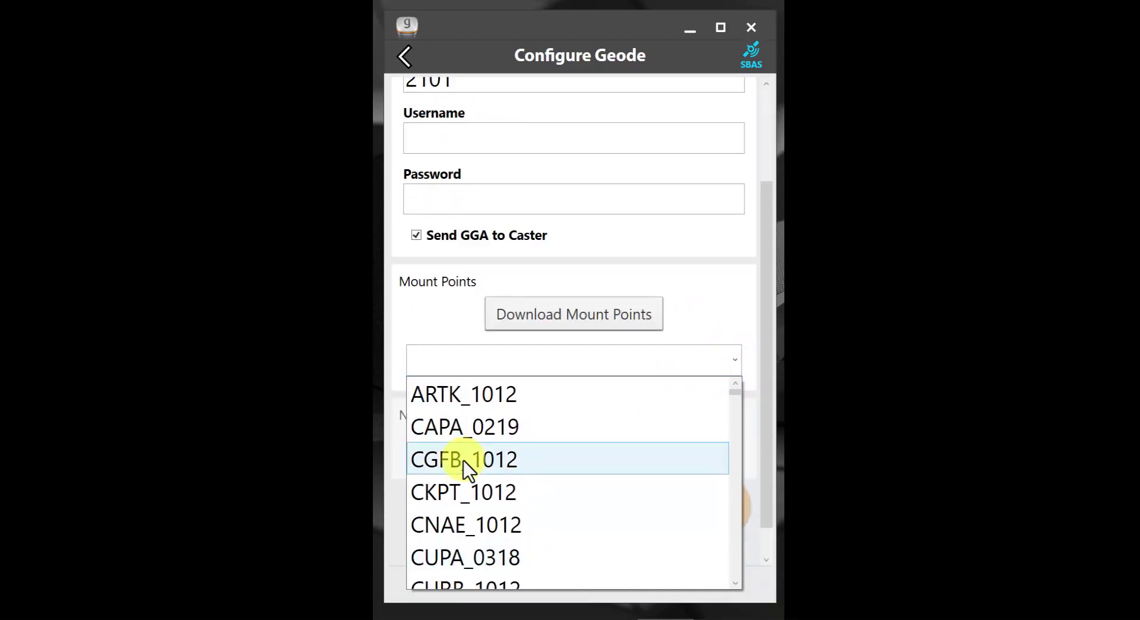
scroll(522, 305, up, 2)
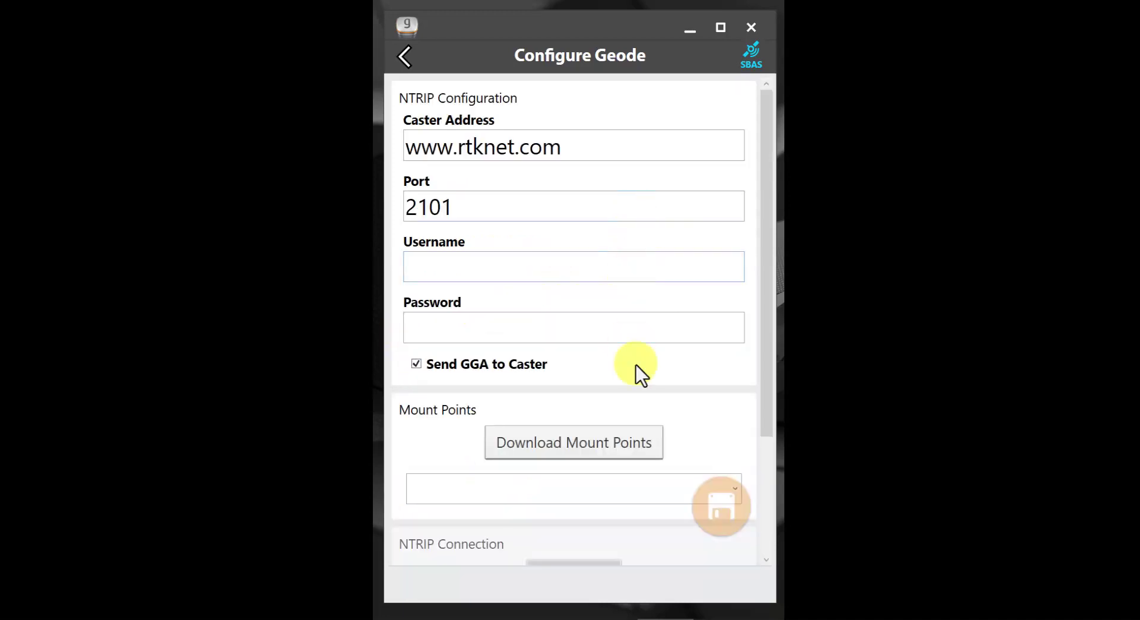
click(404, 57)
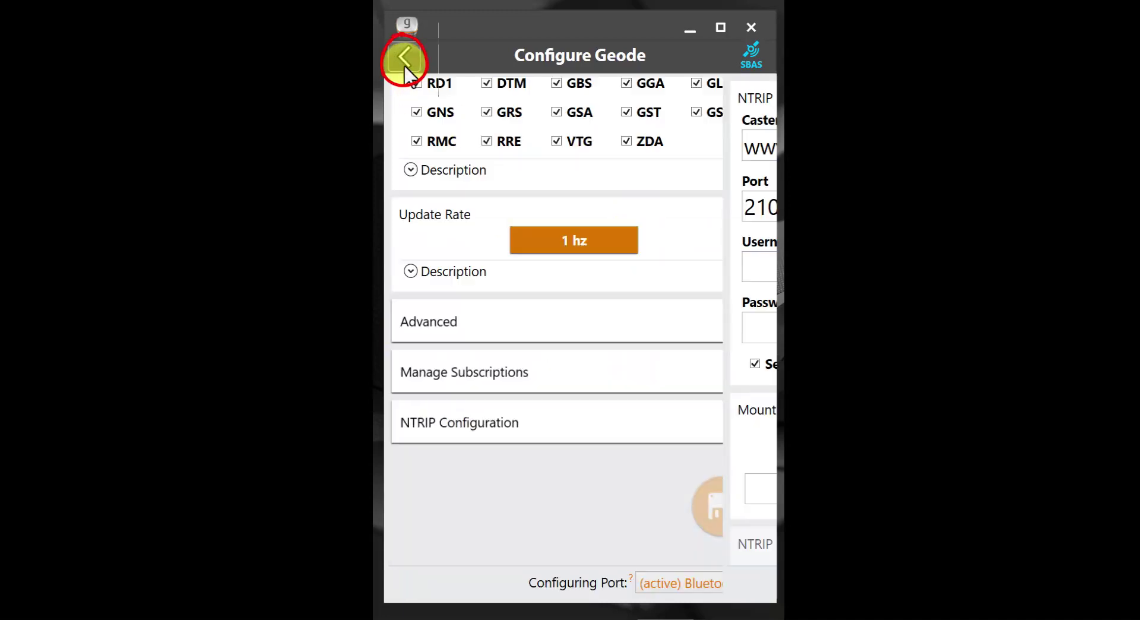
click(404, 57)
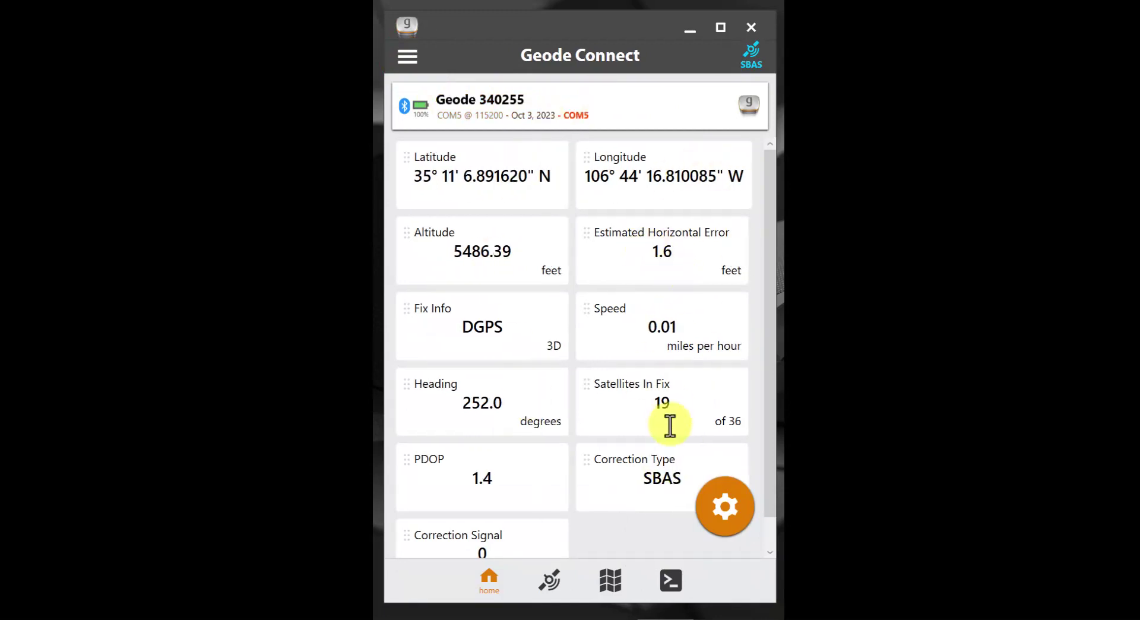
Review the remaining home screen readings, the satellite sky plot and the receiver's location on the map.
scroll(664, 501, down, 1)
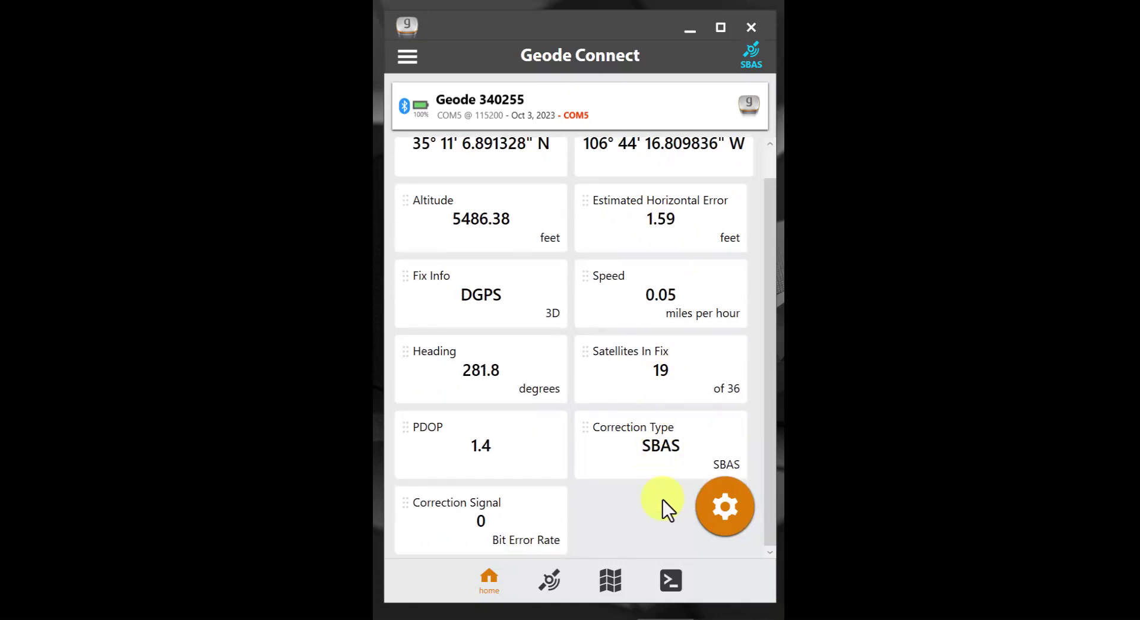
click(545, 582)
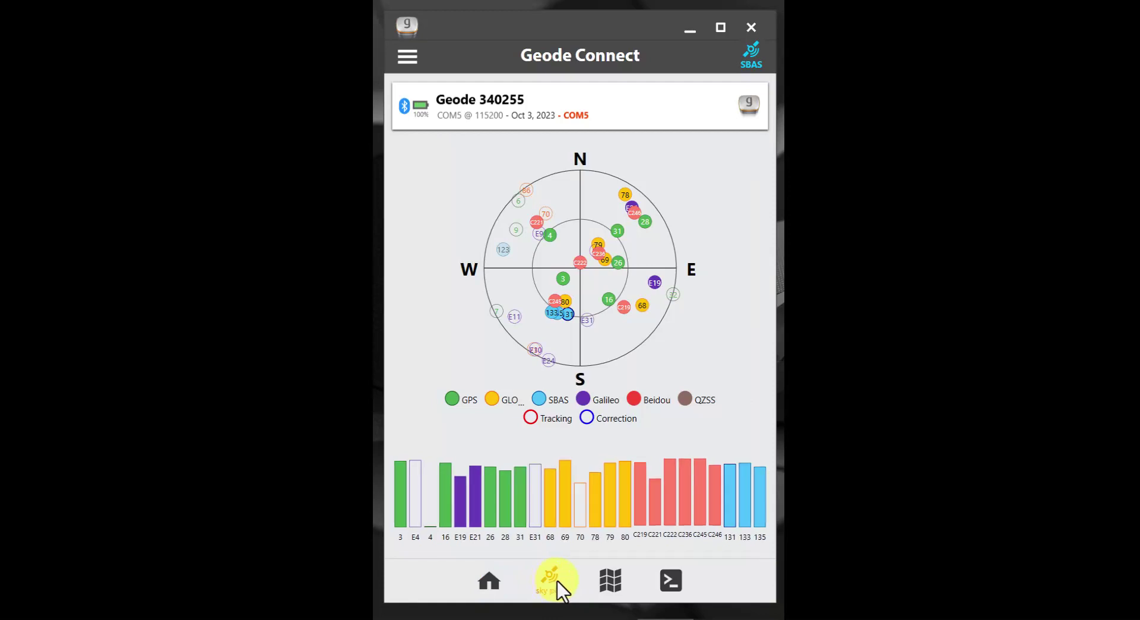
click(614, 581)
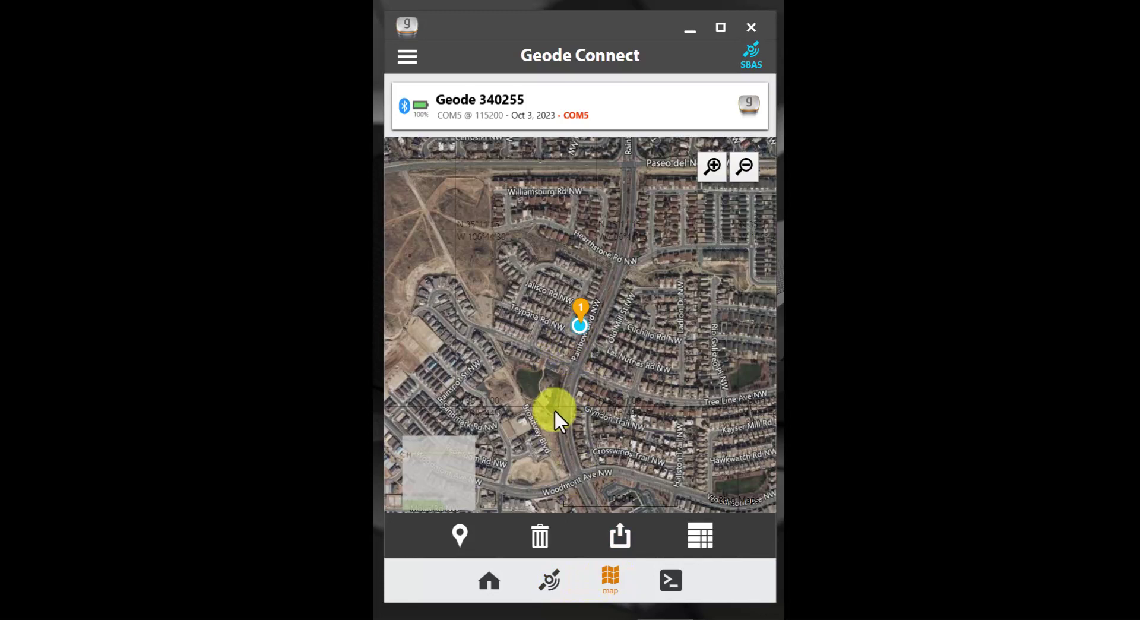
drag(554, 408, 525, 396)
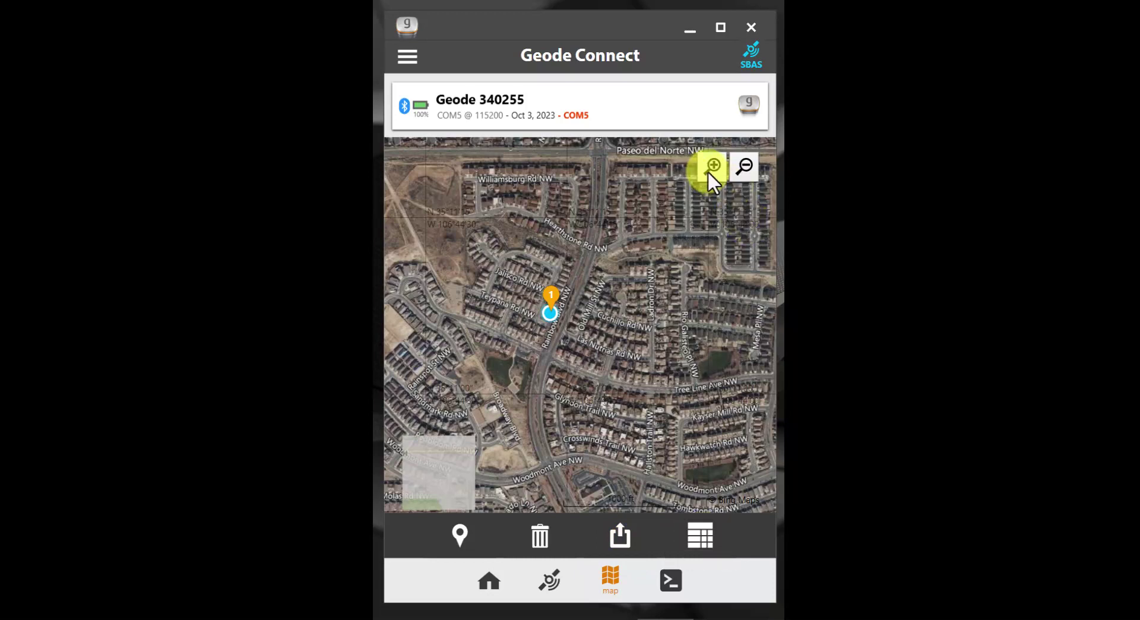
View the raw NMEA output in the terminal, pausing and resuming the data stream.
click(662, 587)
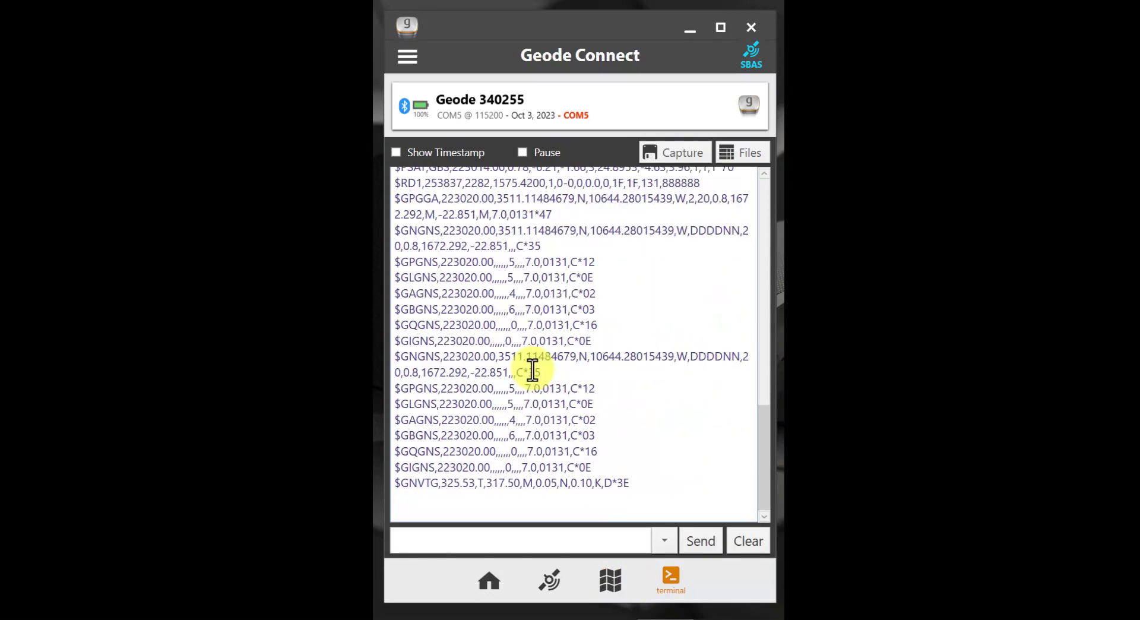
click(522, 154)
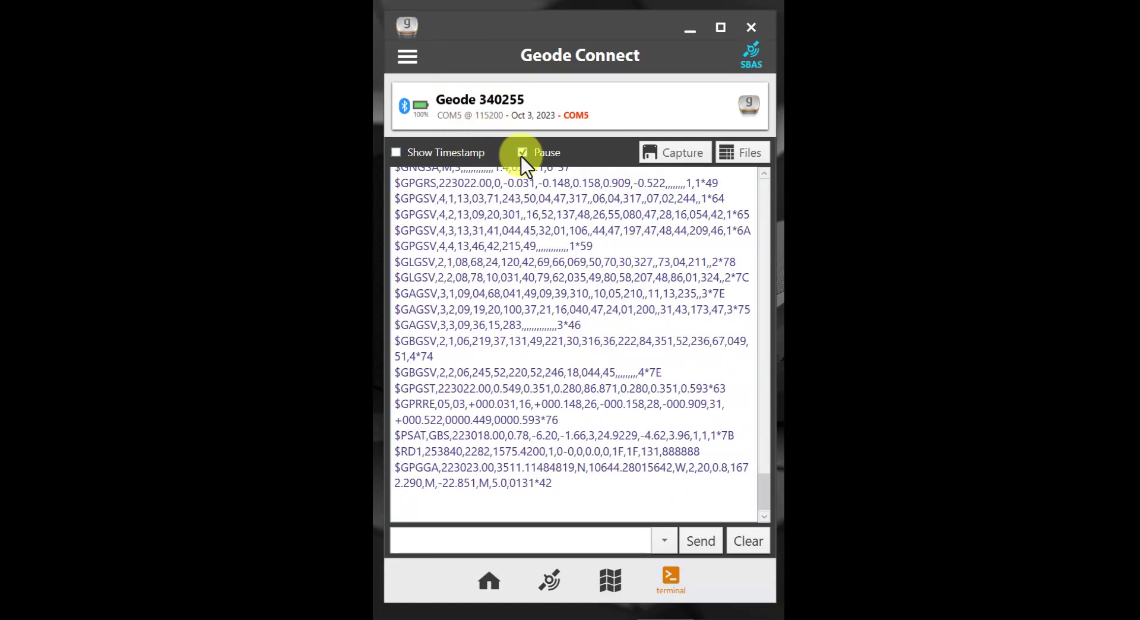
click(522, 155)
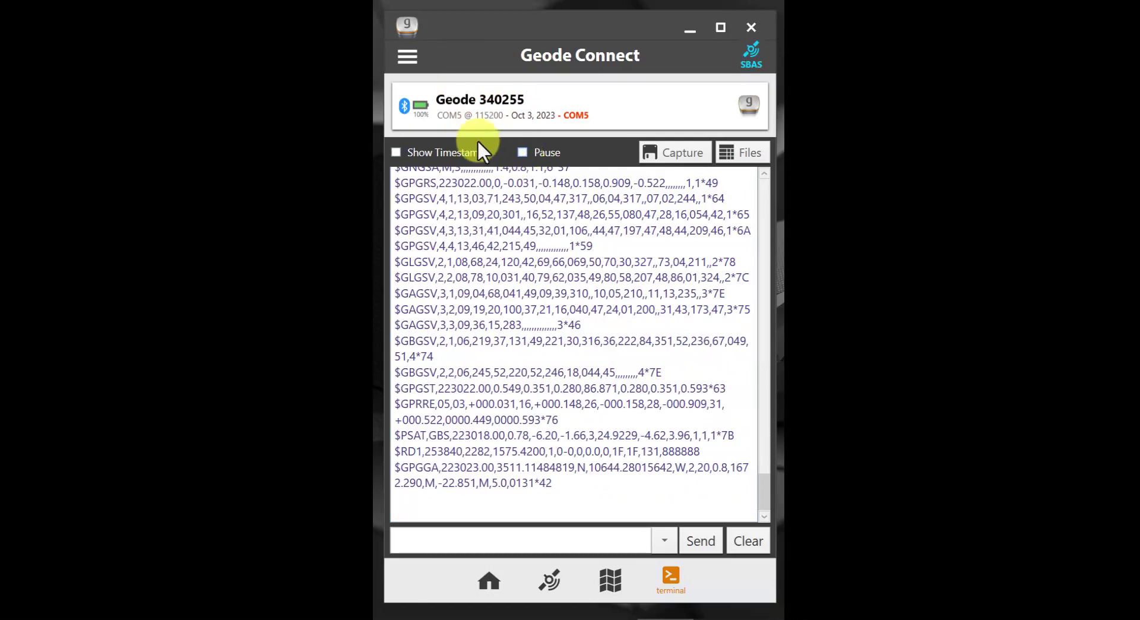
Pause the terminal's data stream, then view the application units and position format preferences and return to the home screen.
click(524, 154)
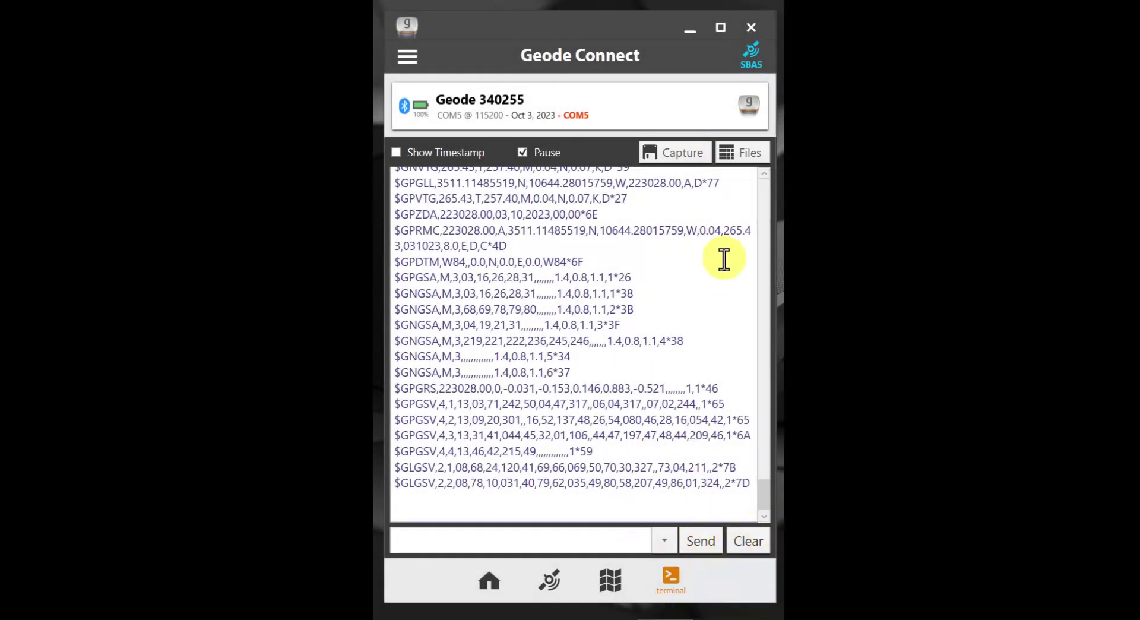
click(491, 577)
click(423, 67)
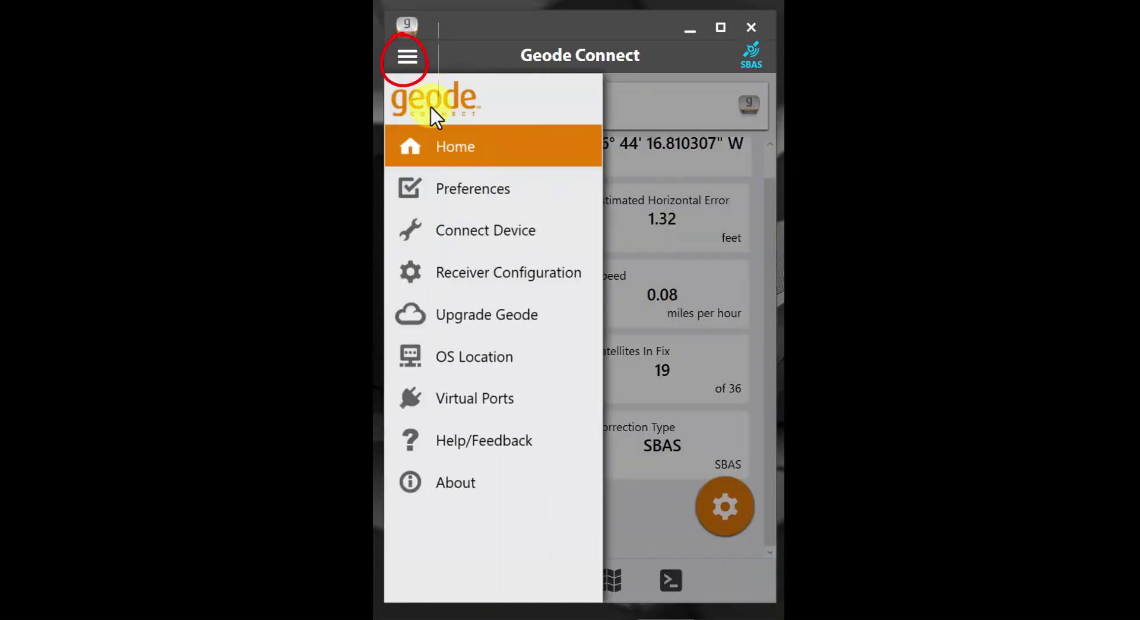
click(505, 199)
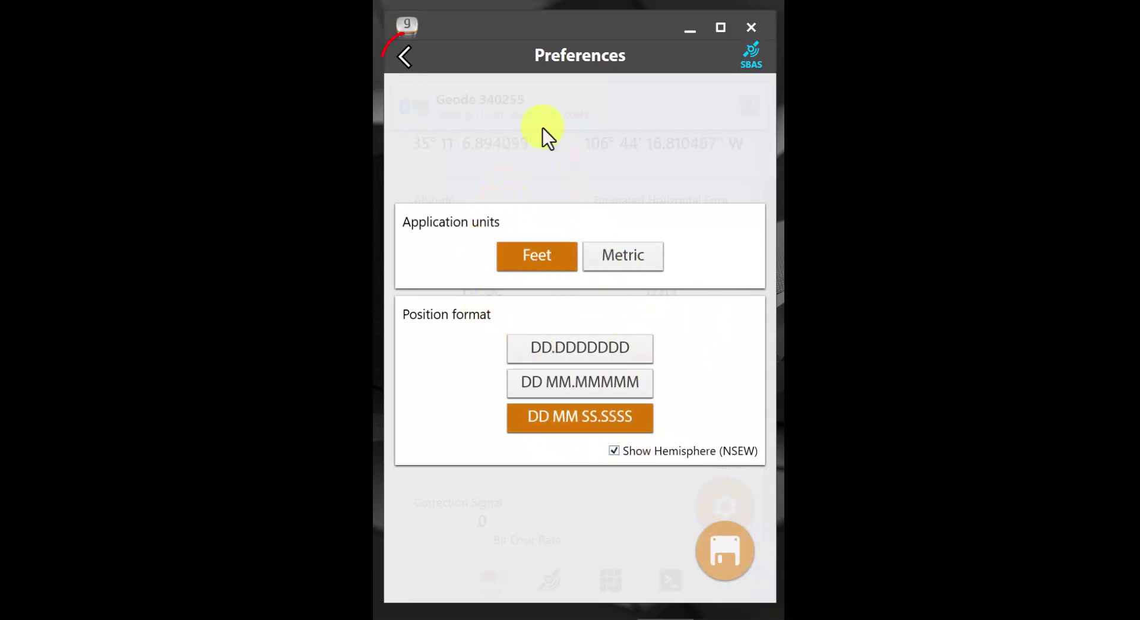
click(404, 57)
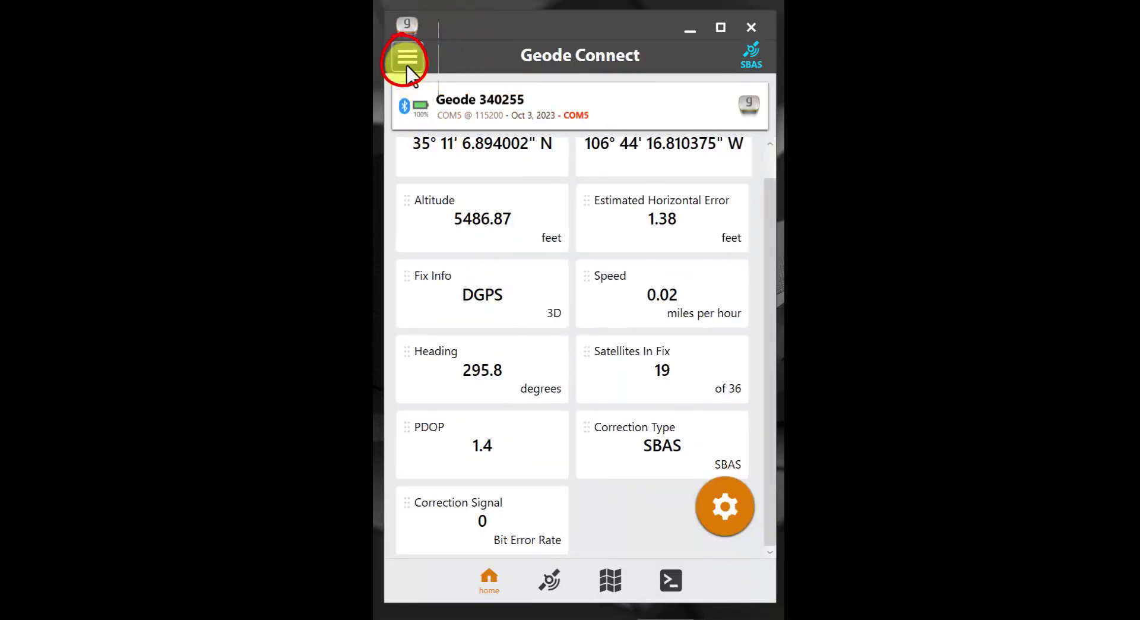
Review the OS Location setting for Windows location reporting without changing it, and return to the home screen.
click(405, 59)
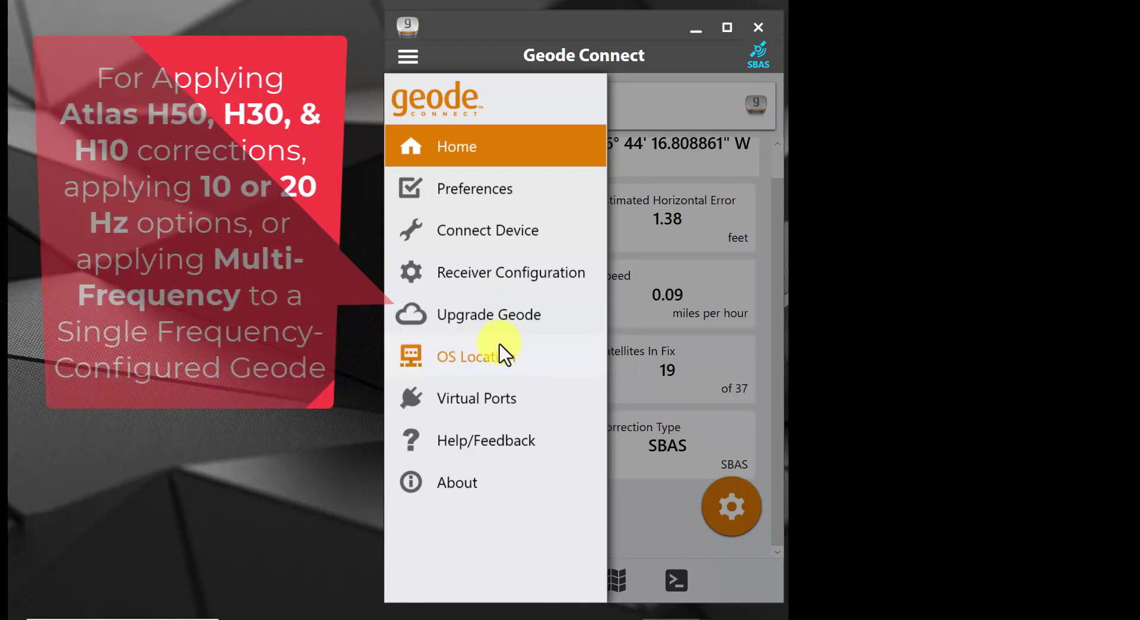
click(501, 351)
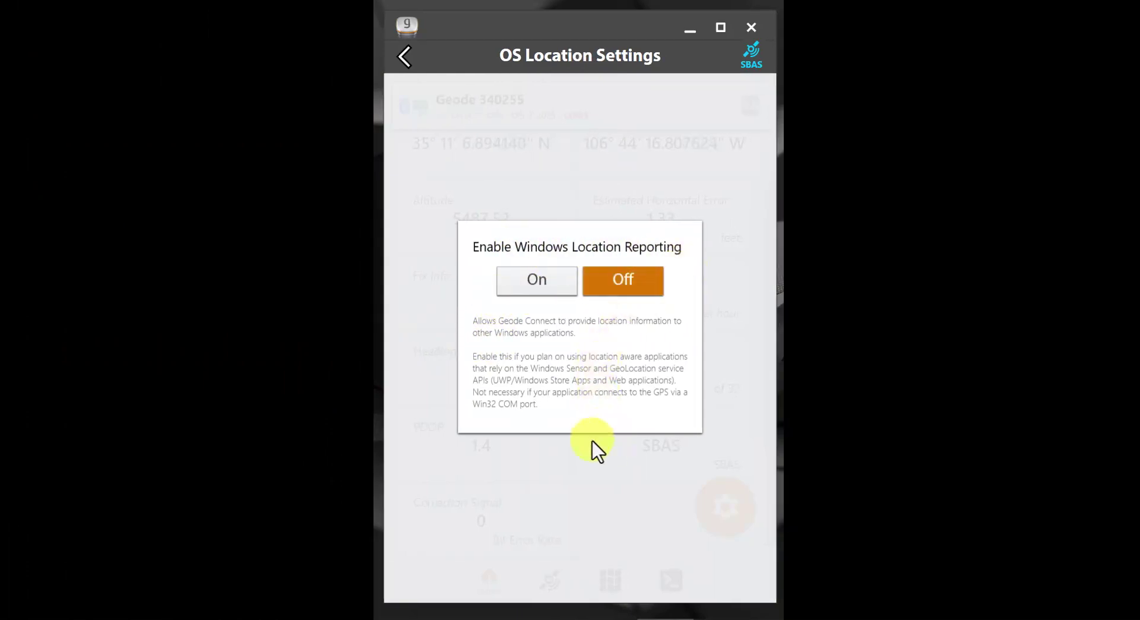
click(401, 56)
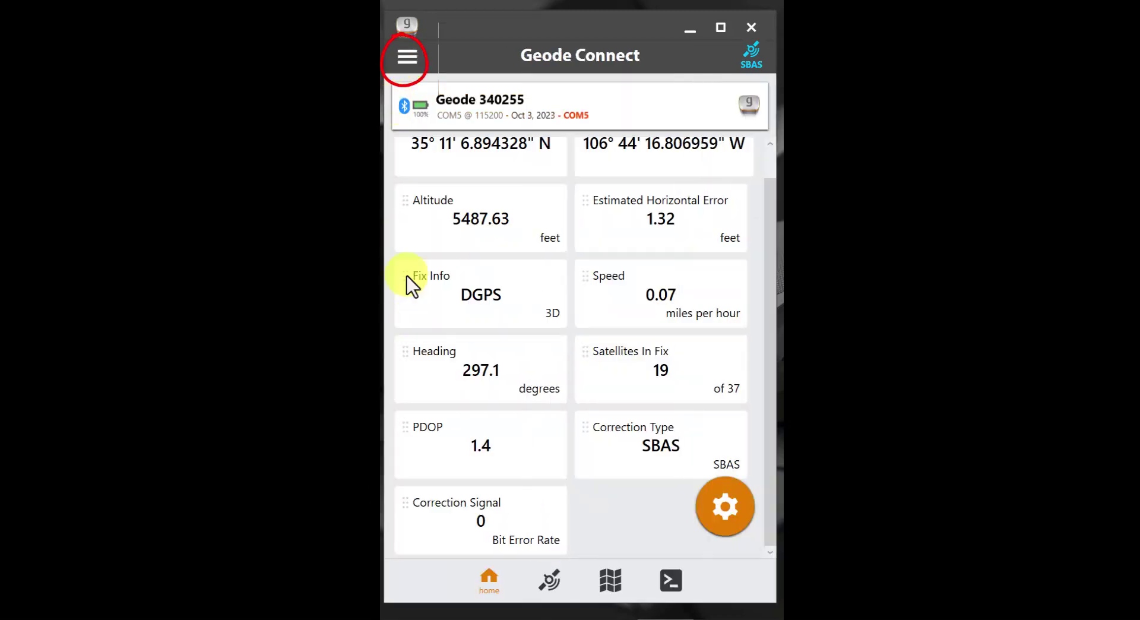
Review the automatic port virtualization setting and the virtual port list, and return to the home screen.
click(407, 58)
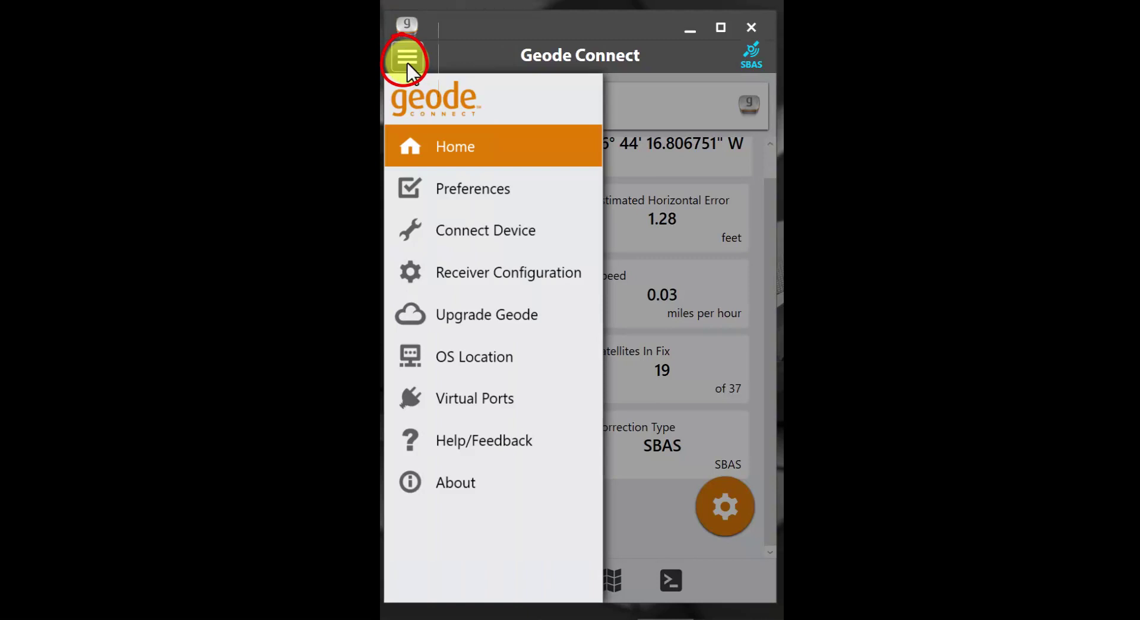
click(475, 410)
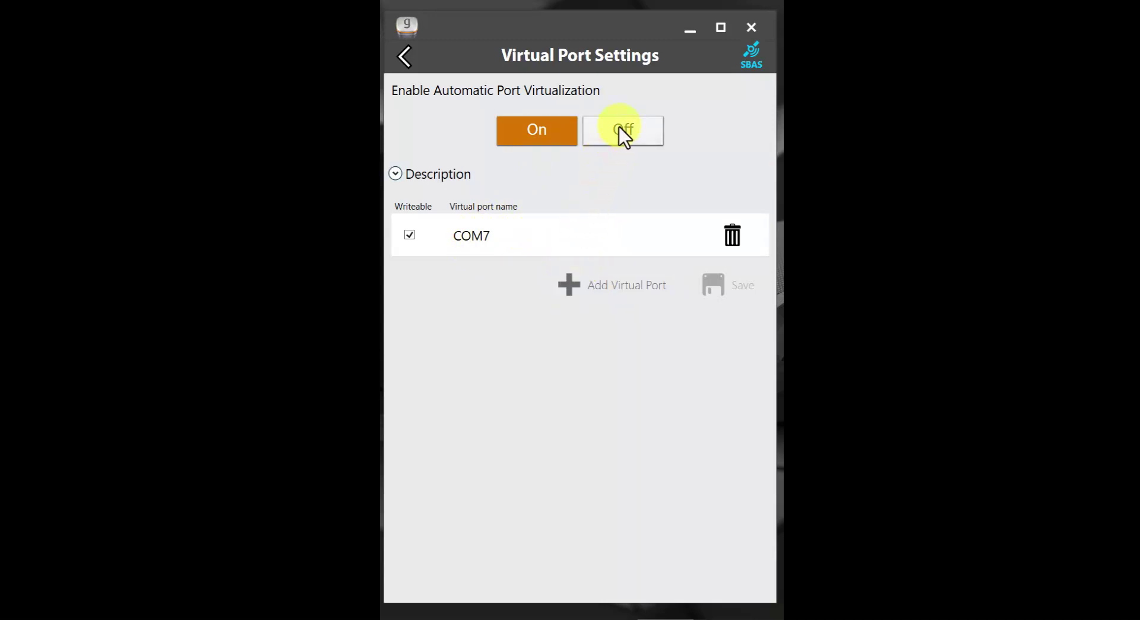
click(407, 57)
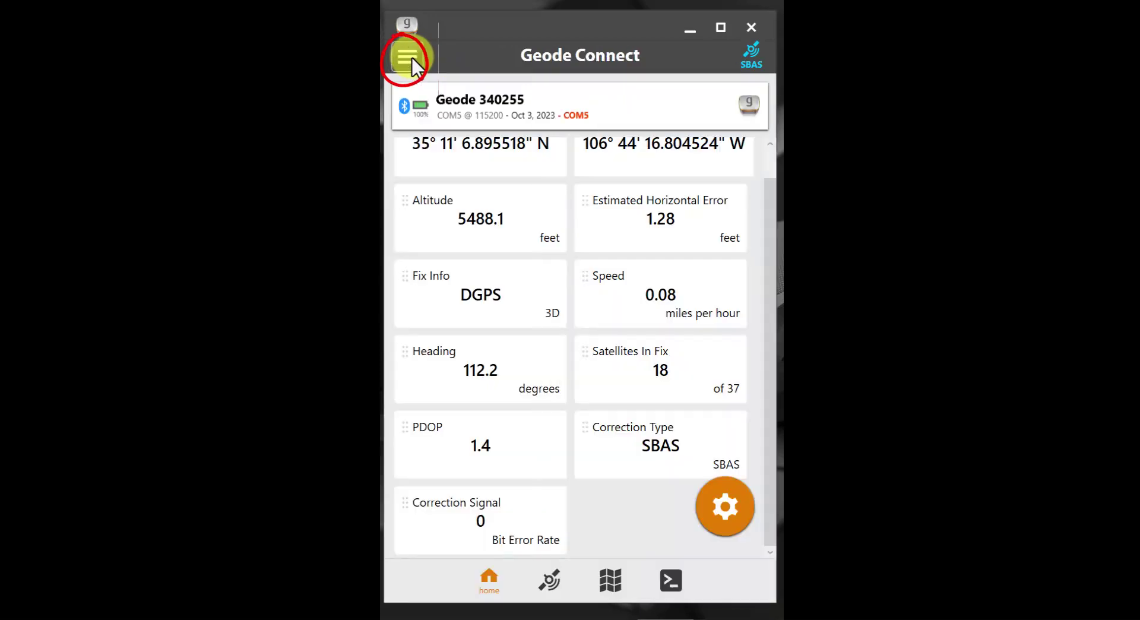
Generate the Help/Feedback diagnostic email, look through the receiver details in its body, and dismiss the email notice in Geode Connect.
click(408, 57)
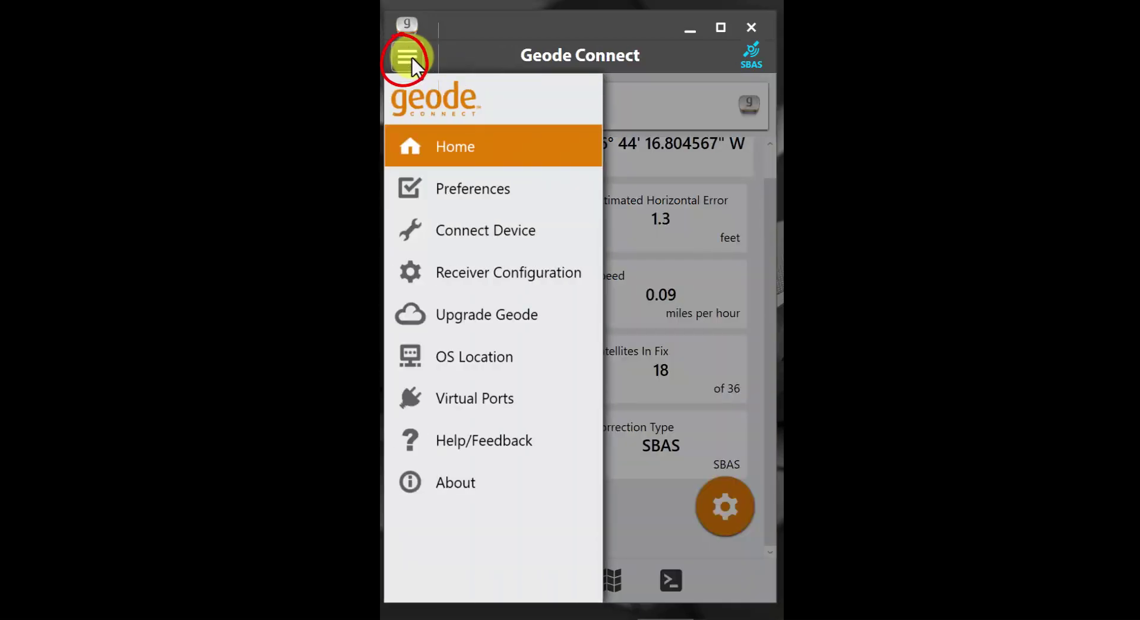
click(454, 445)
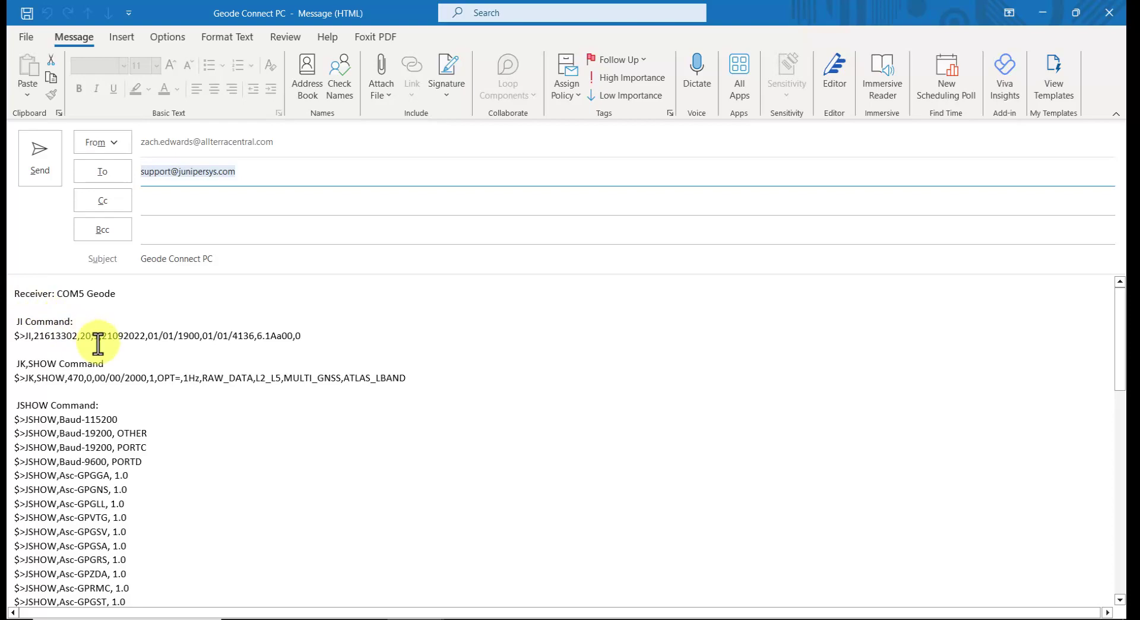
scroll(183, 466, down, 5)
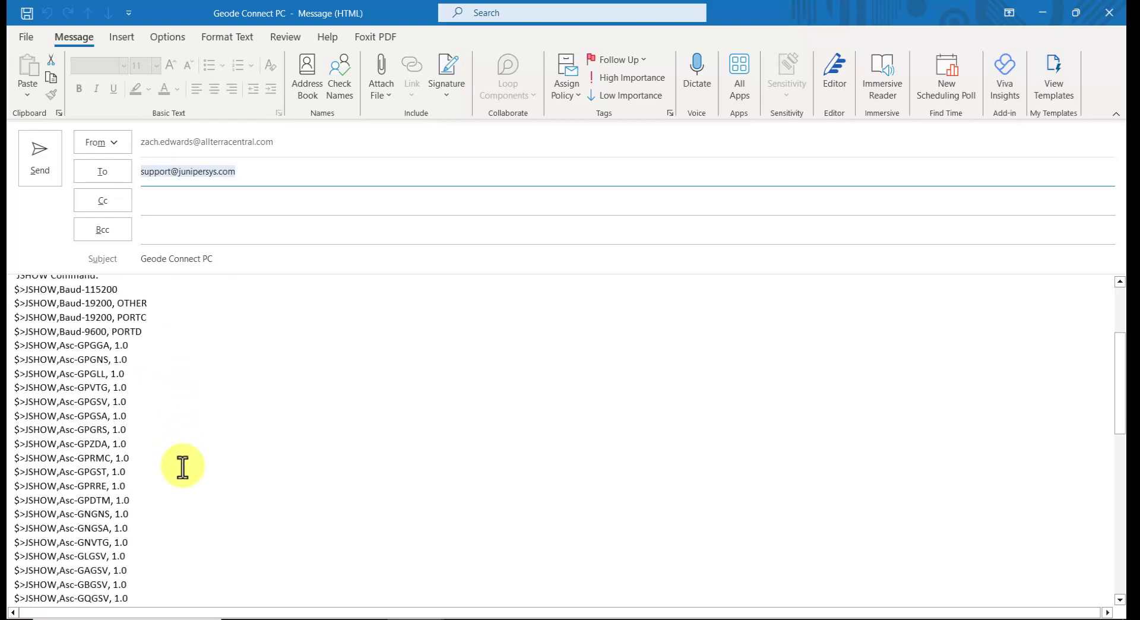
scroll(182, 466, down, 3)
scroll(182, 466, up, 8)
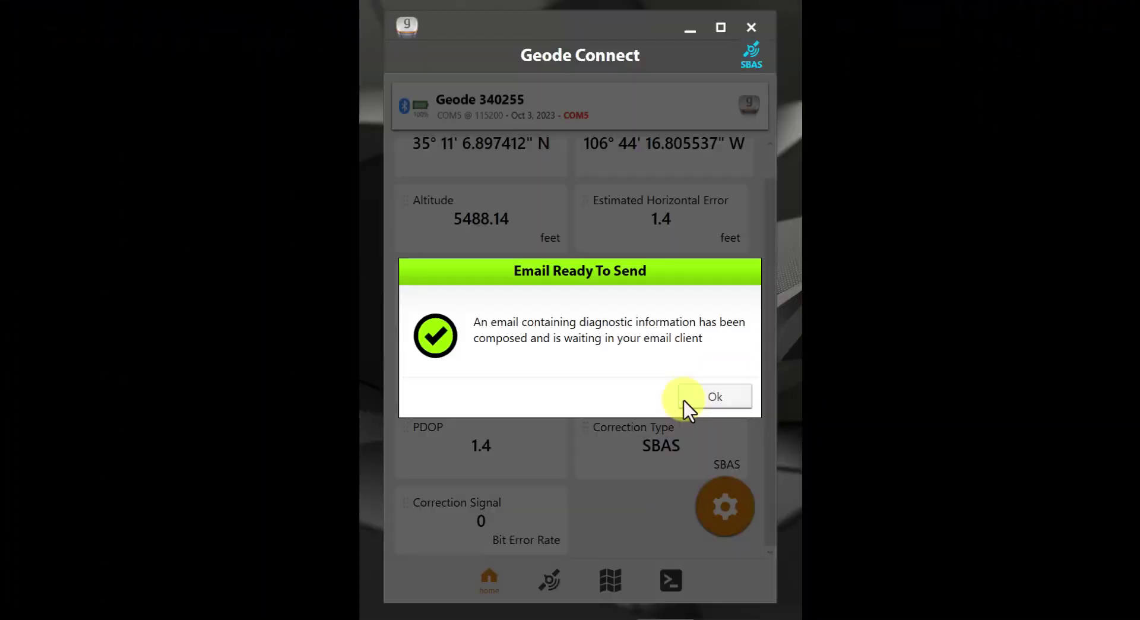
click(688, 398)
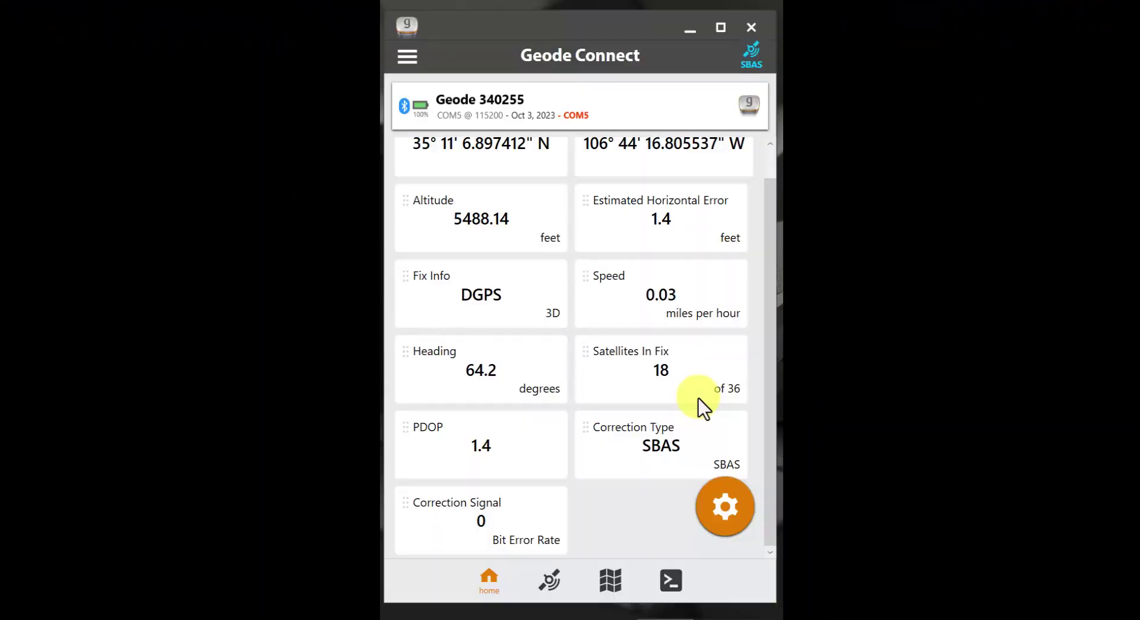
Show the About information with the Geode Connect version and support contact.
click(407, 57)
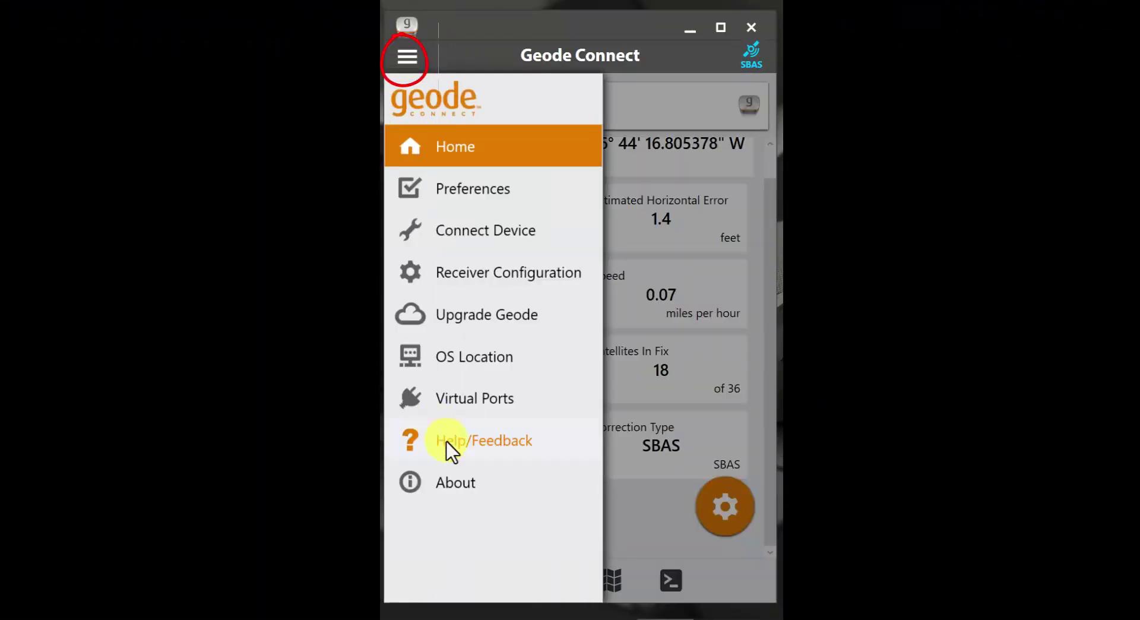
click(454, 479)
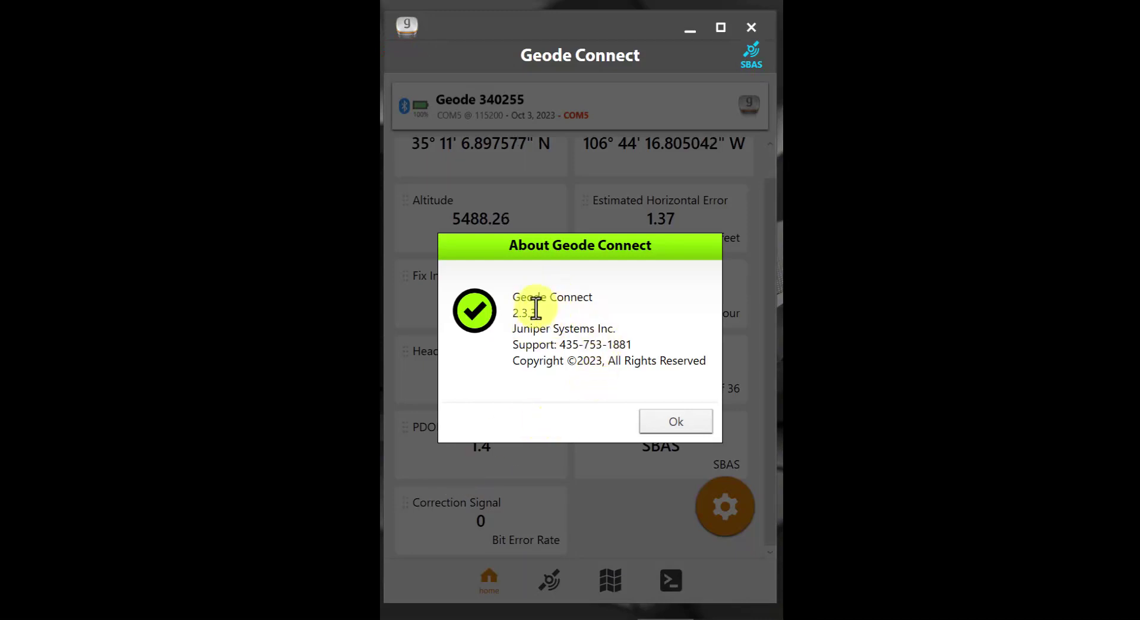